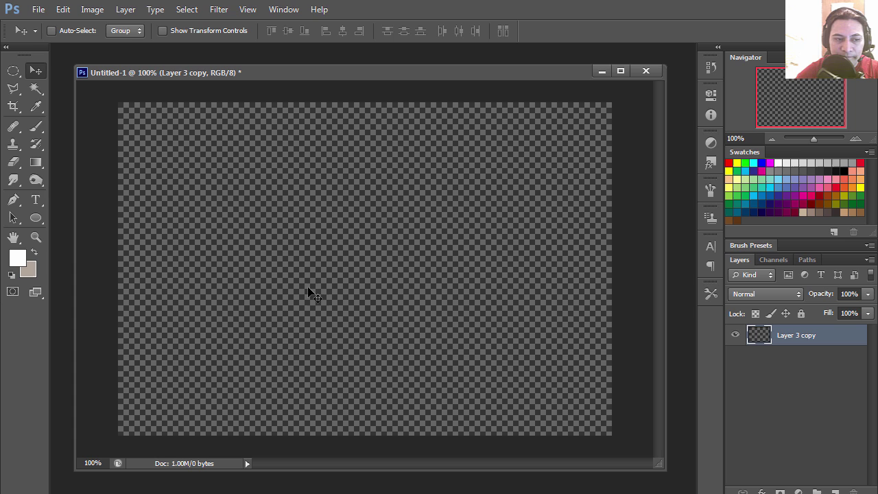
Step: Draw a white circle with the Ellipse tool and move it to the canvas centre
click(37, 220)
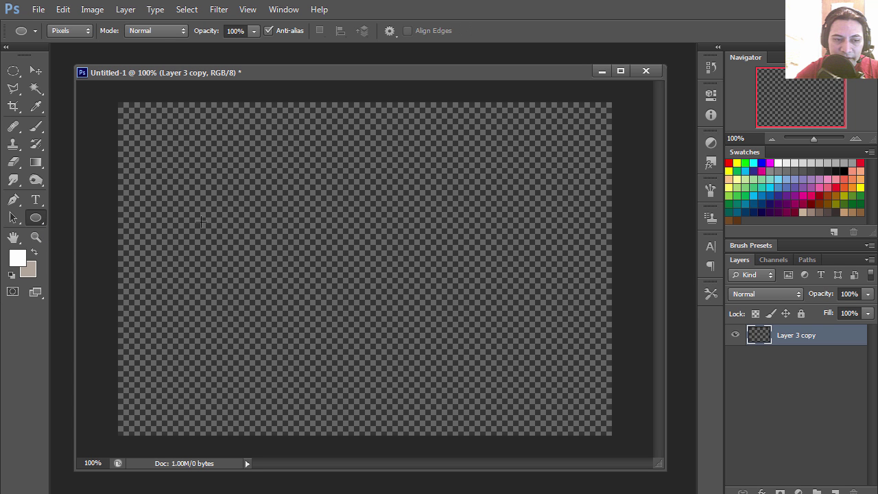
key(alt)
mouse_move(210, 180)
mouse_down()
mouse_move(363, 295)
mouse_move(369, 338)
mouse_up()
key(v)
drag(288, 227, 373, 215)
Step: Load the circle's selection and fill it with bright green
ctrl+click(759, 336)
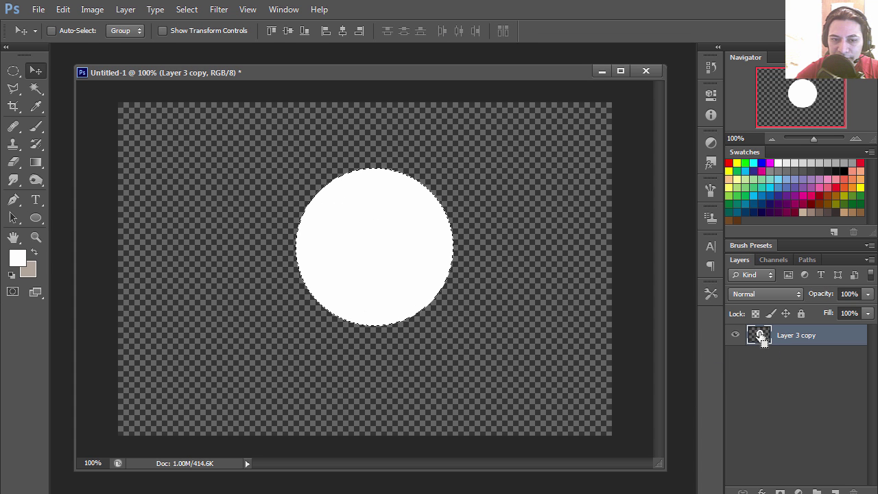
click(731, 196)
key(alt+BackSpace)
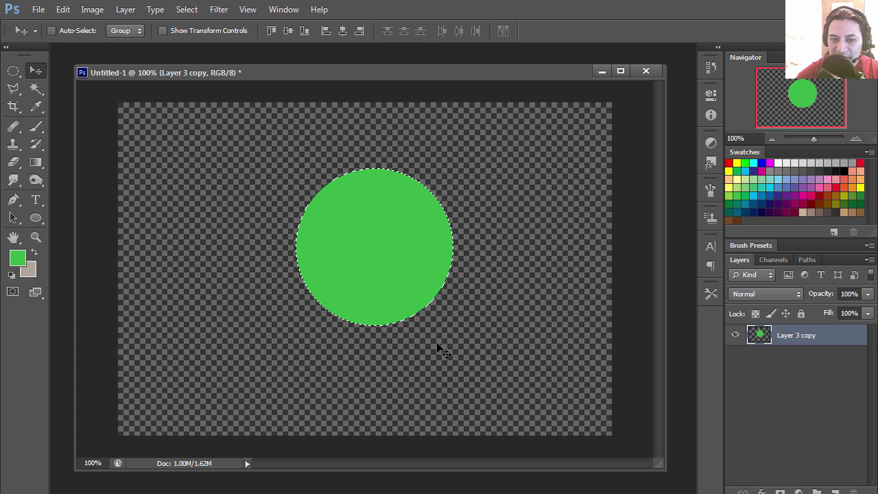
click(740, 187)
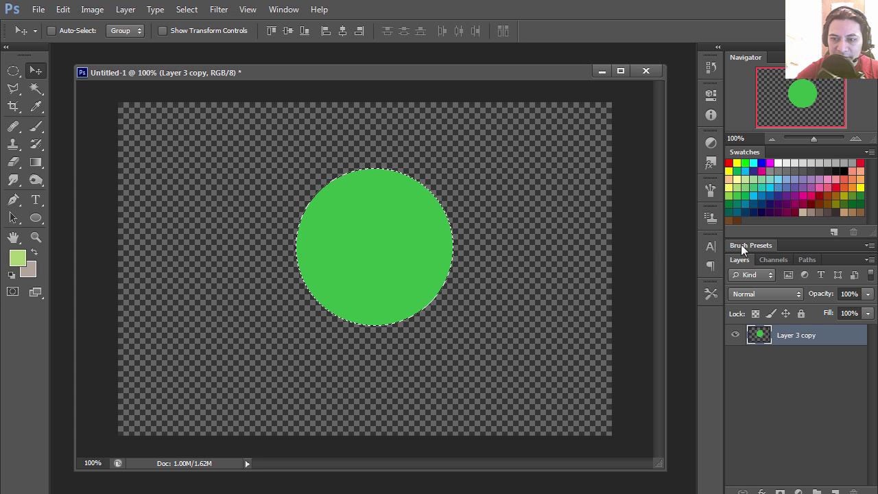
Step: Refill the circle with a darker shade of its sampled green, then choose light yellow-green
key(i)
click(384, 244)
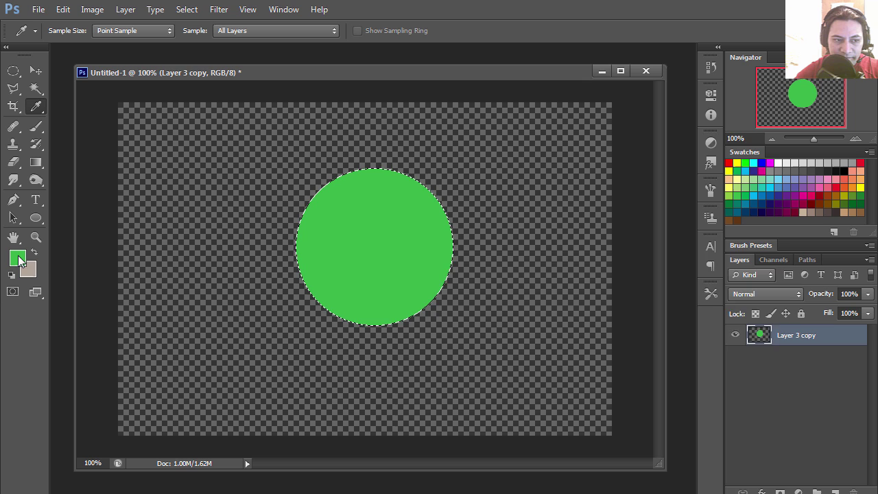
click(18, 258)
drag(542, 352, 542, 355)
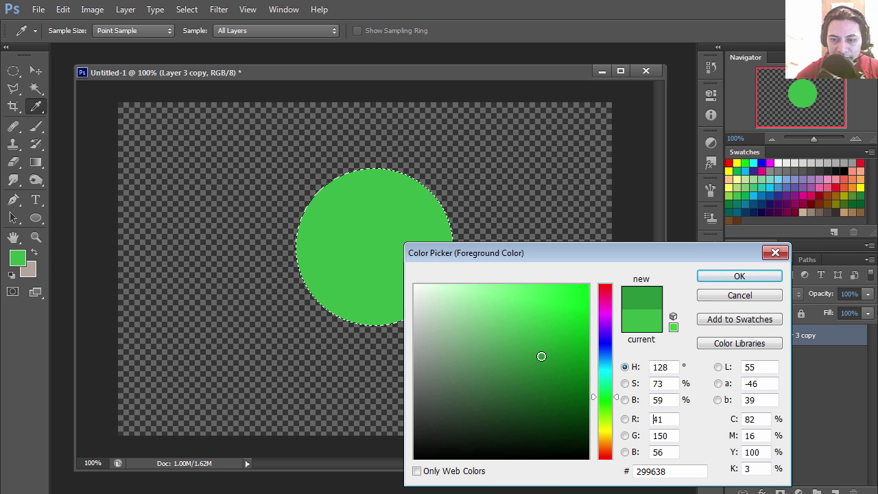
click(714, 274)
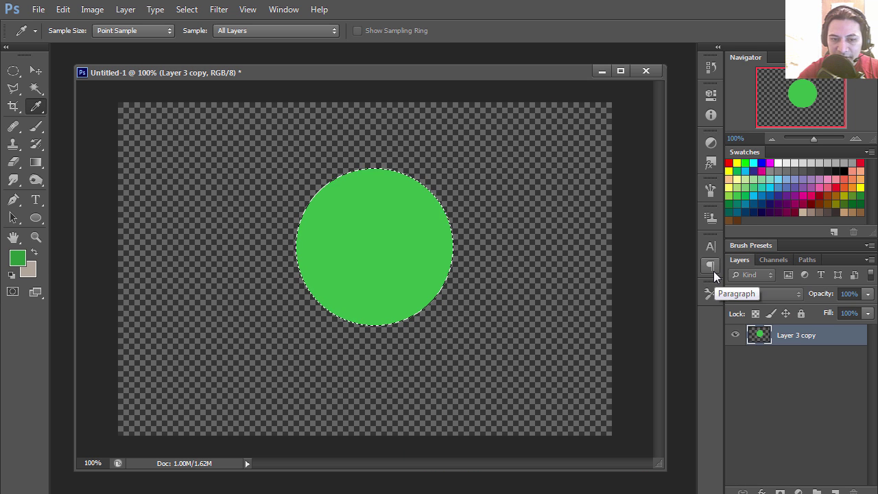
key(alt+BackSpace)
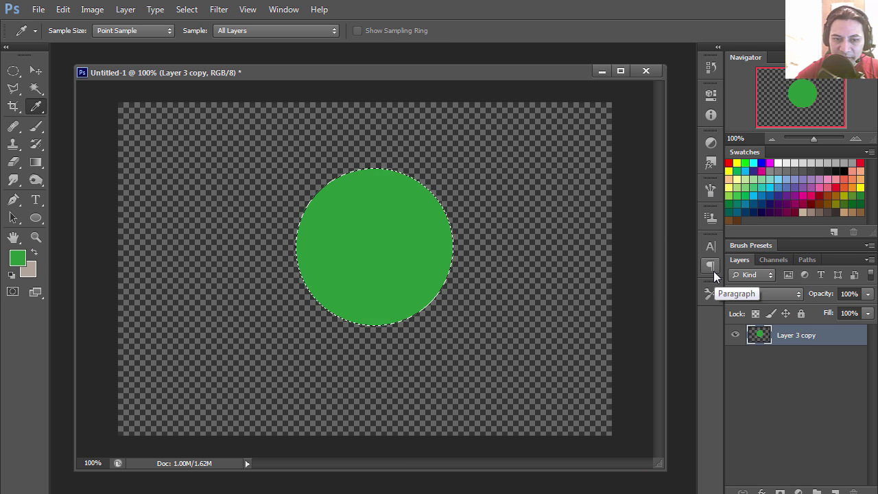
click(736, 188)
Step: Paint a soft light yellow-green glow into the circle's centre and right side with a 200 px brush
click(35, 126)
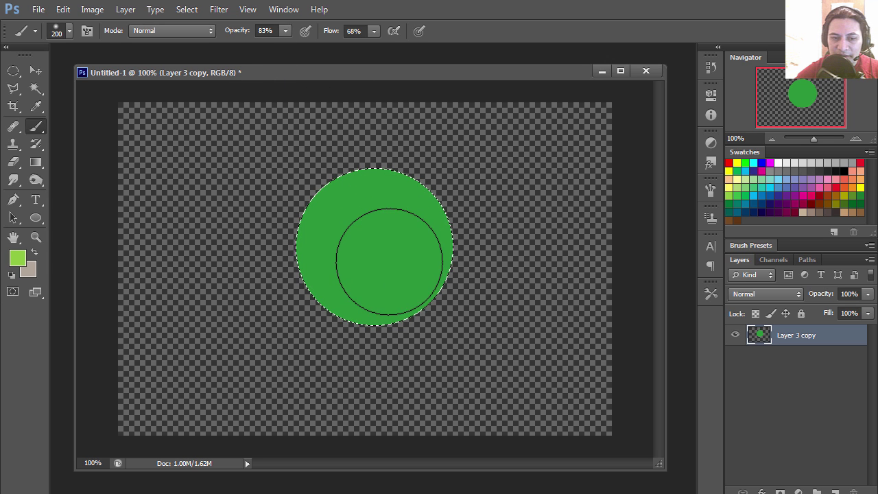
drag(375, 246, 376, 246)
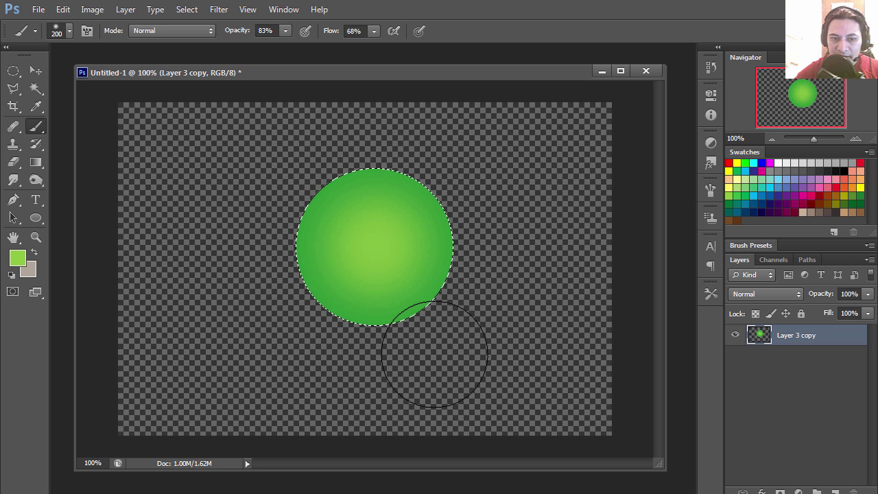
click(410, 249)
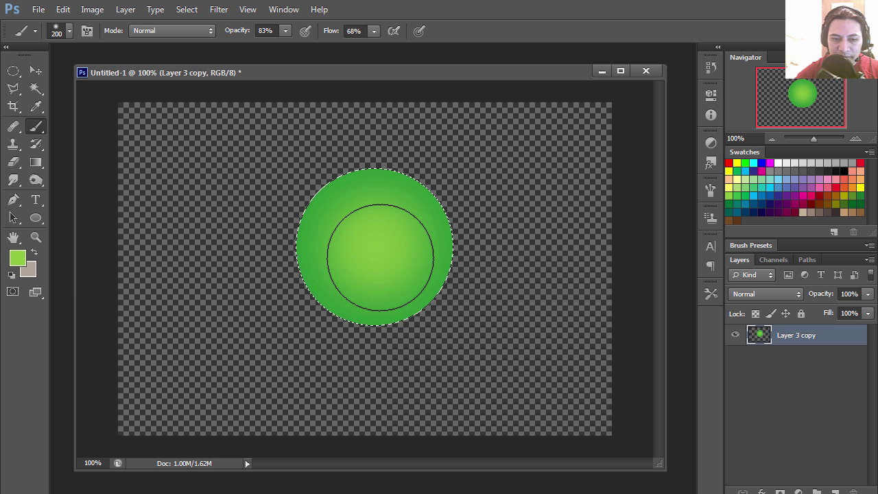
right_click(388, 266)
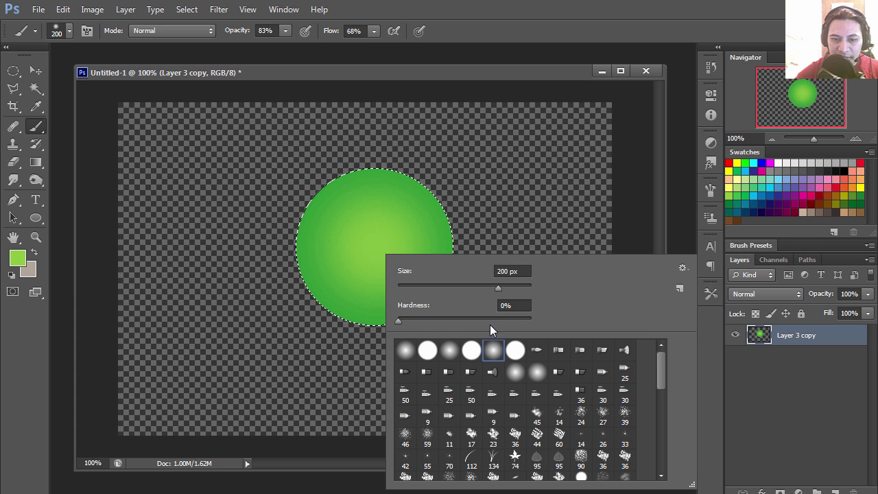
click(526, 77)
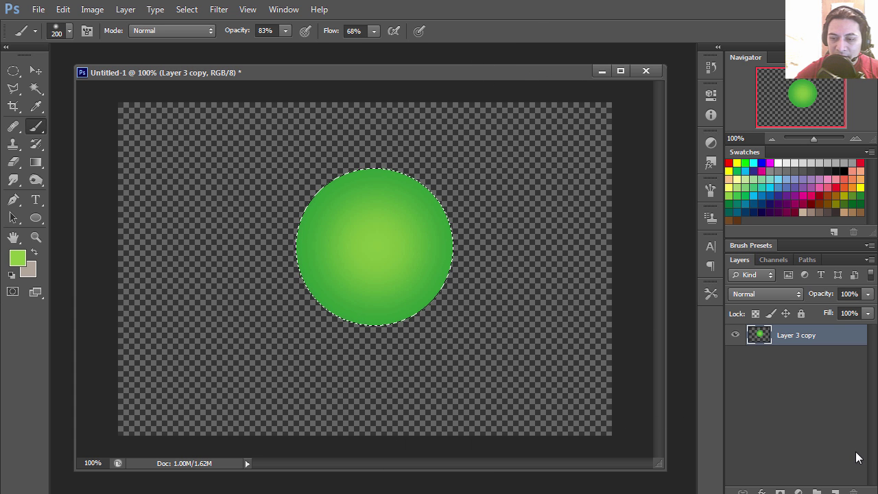
Step: Add a new layer and trim the circle selection to its upper arc by subtracting an ellipse
click(835, 491)
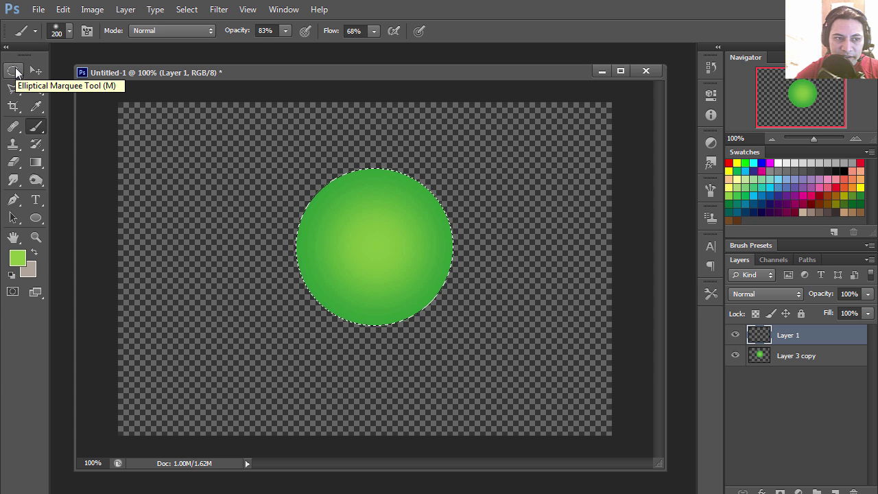
click(13, 70)
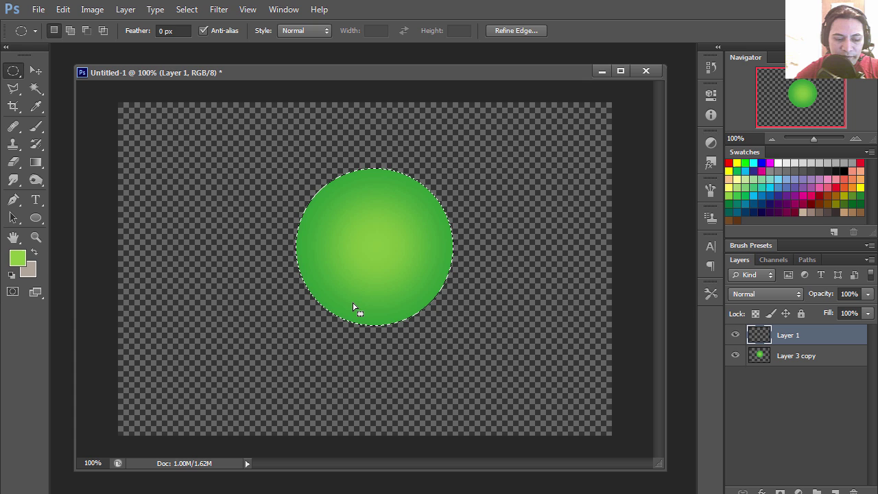
drag(287, 255, 470, 427)
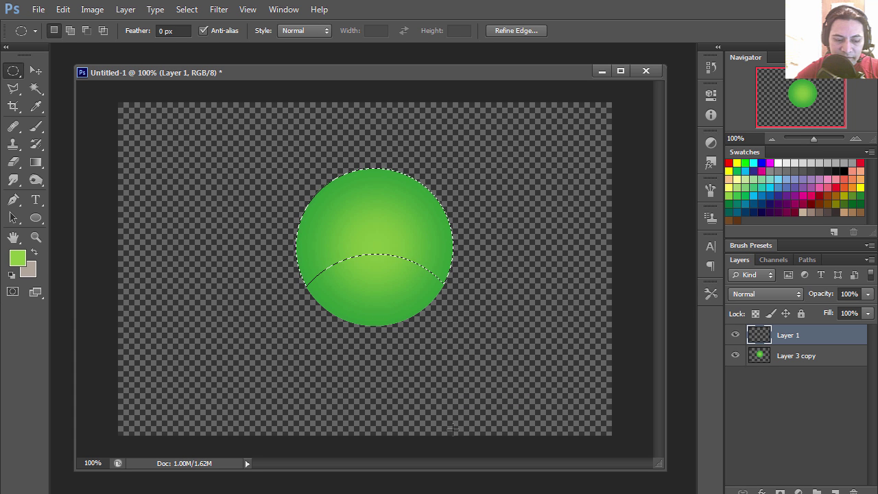
key(ctrl+z)
drag(289, 245, 461, 417)
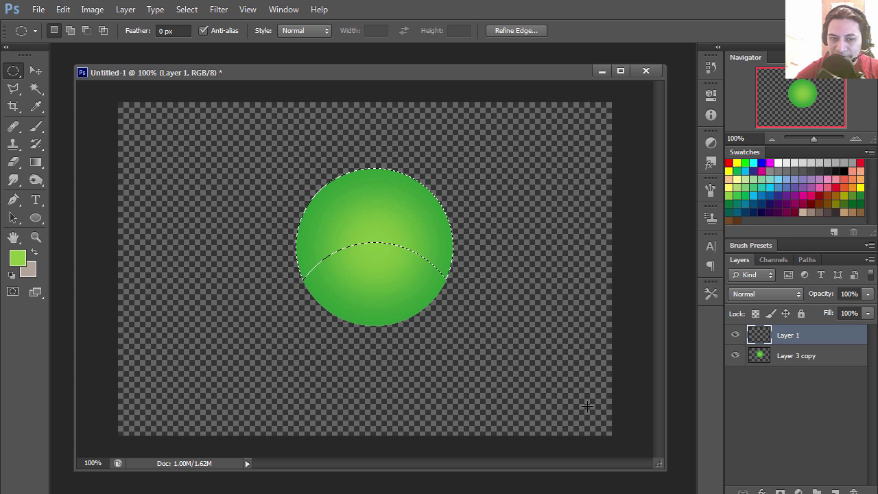
Step: Fill the arc with a light-grey-to-transparent gradient dragged downward, then deselect
click(39, 162)
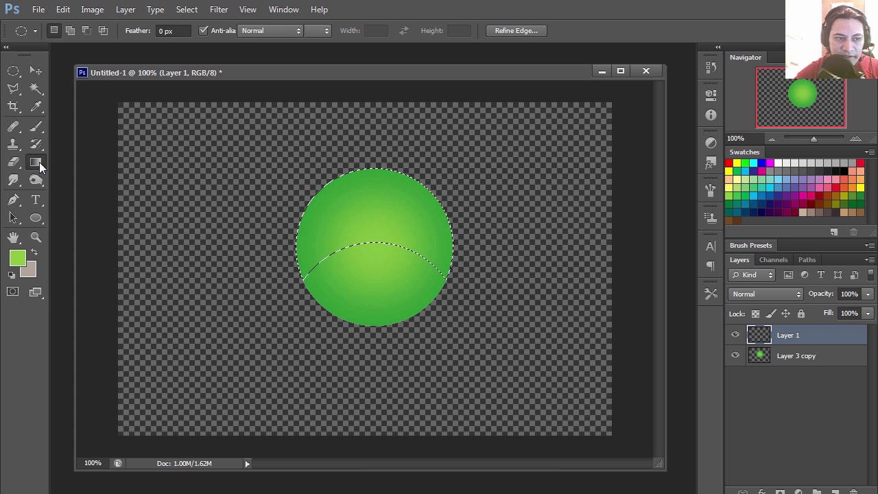
click(99, 30)
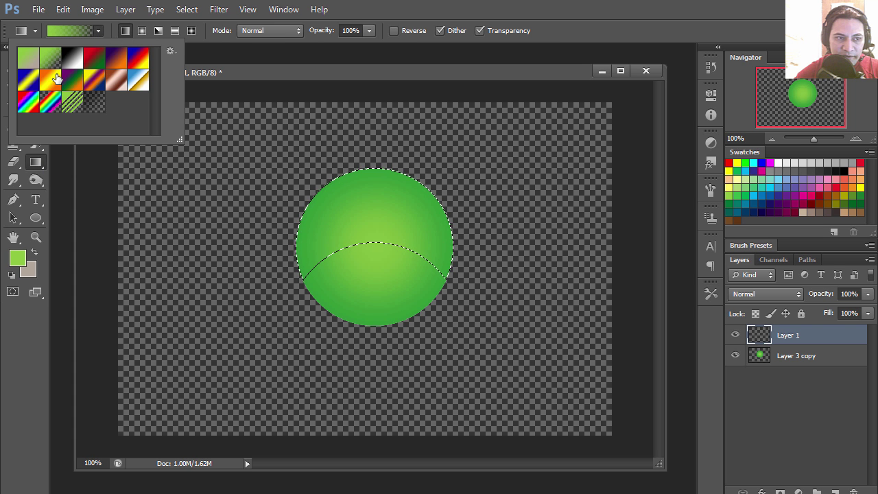
click(320, 73)
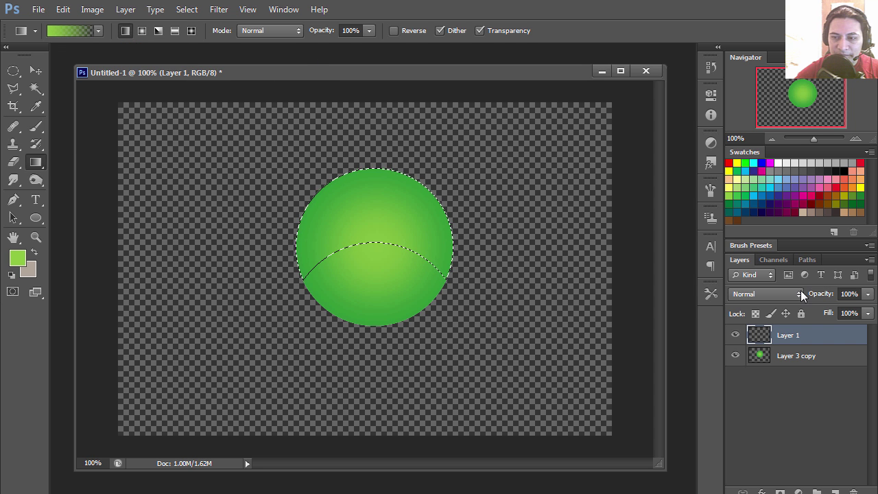
click(801, 162)
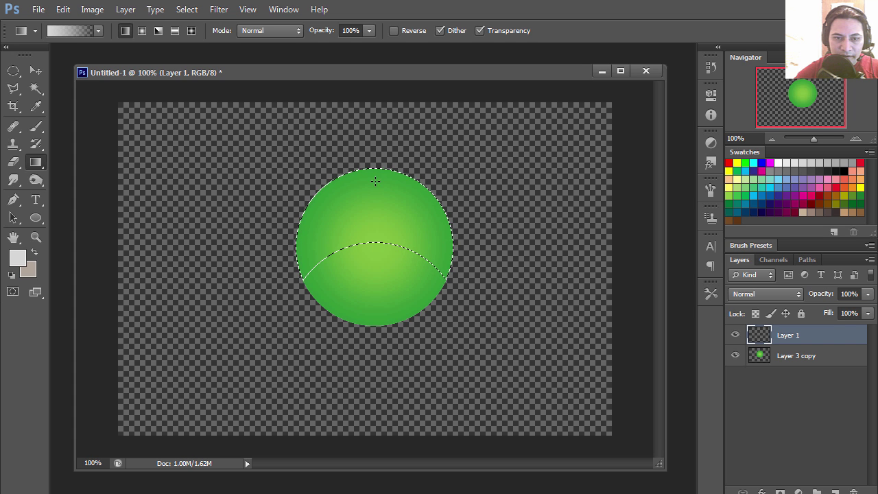
drag(376, 286, 374, 299)
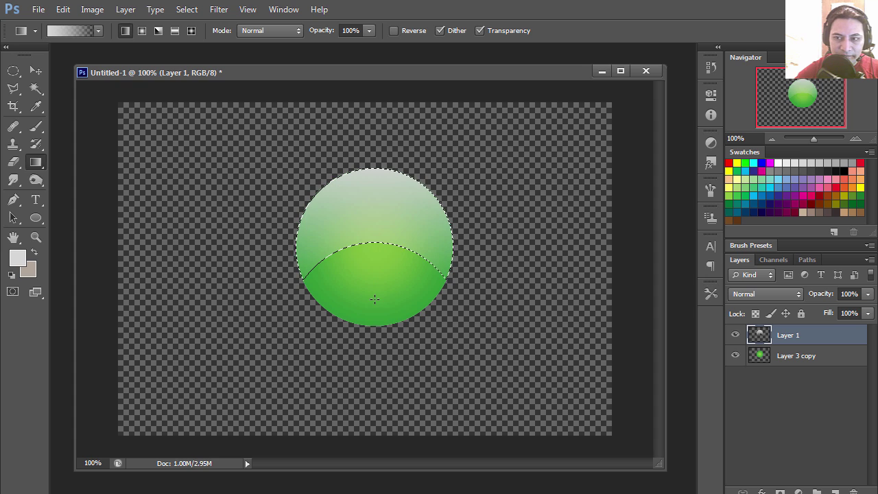
key(ctrl+d)
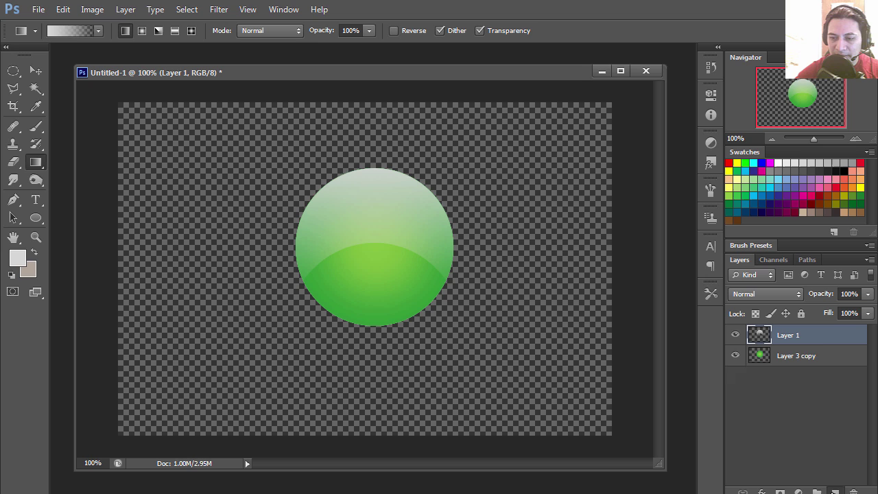
Step: Add a layer beneath Layer 1 and place white 'Play' text centred on the circle
click(835, 491)
drag(809, 340, 801, 371)
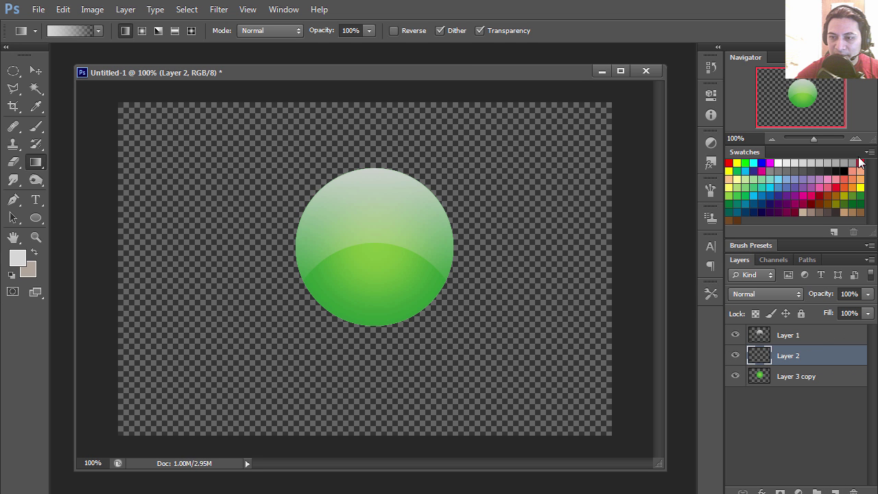
click(779, 163)
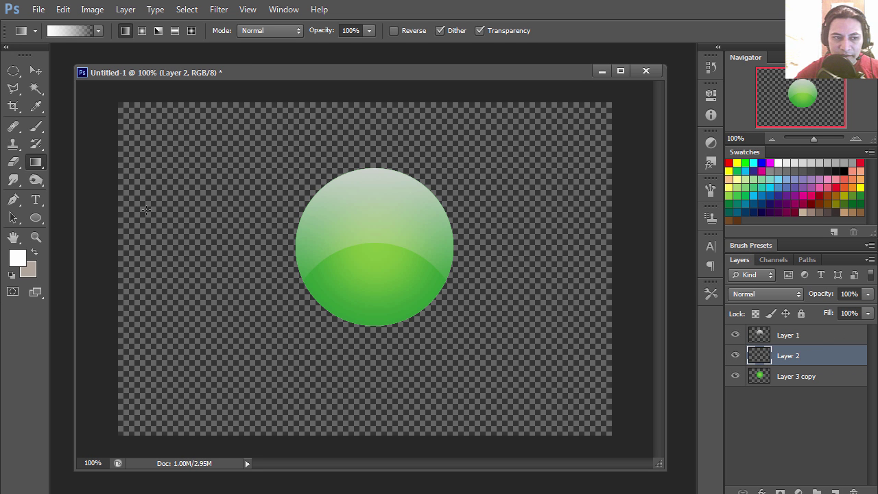
key(t)
click(322, 244)
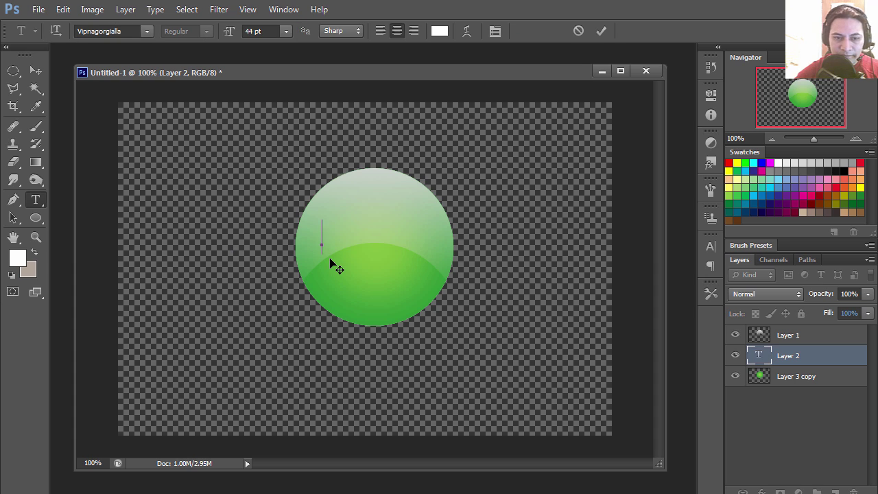
text(Play)
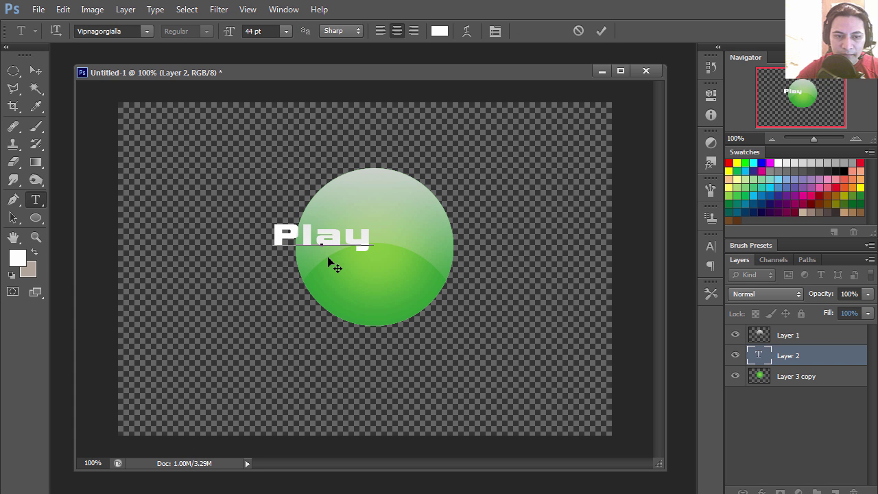
click(36, 72)
drag(349, 257, 400, 265)
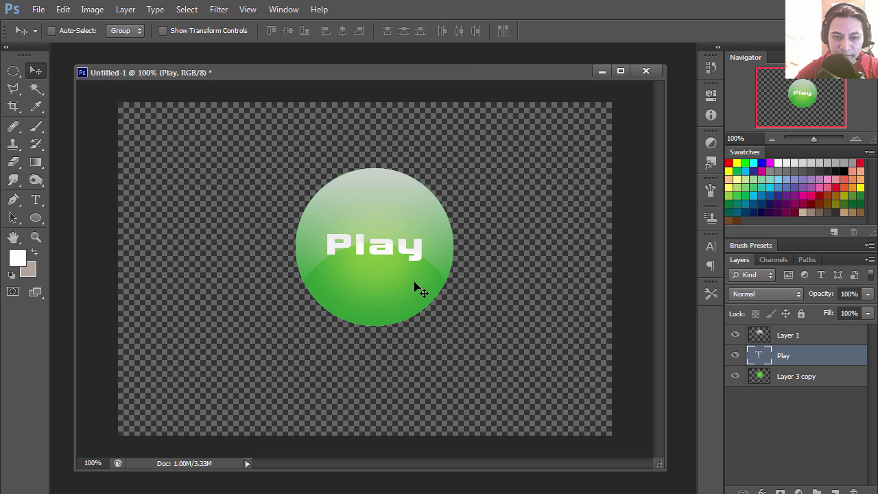
Step: Scale the Play text up about 20% and nudge it right and down
key(ctrl+t)
drag(431, 227, 434, 265)
key(Return)
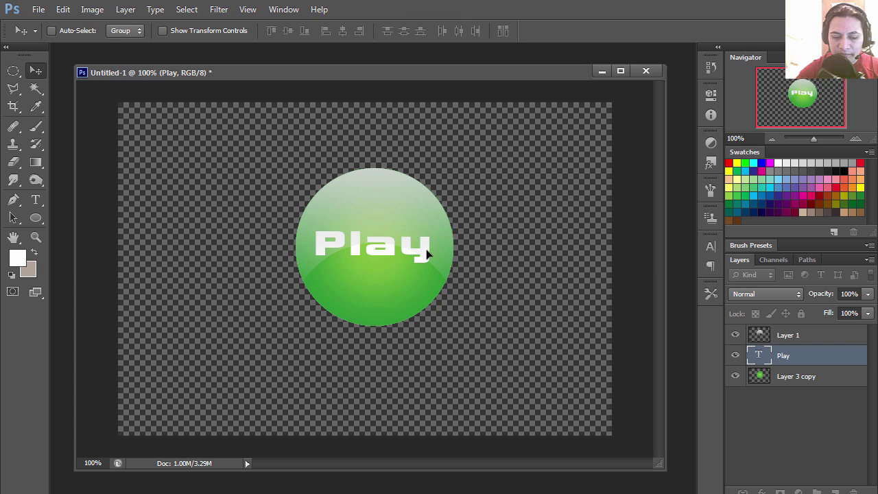
key(Right)
key(Right)
key(Right)
key(Right)
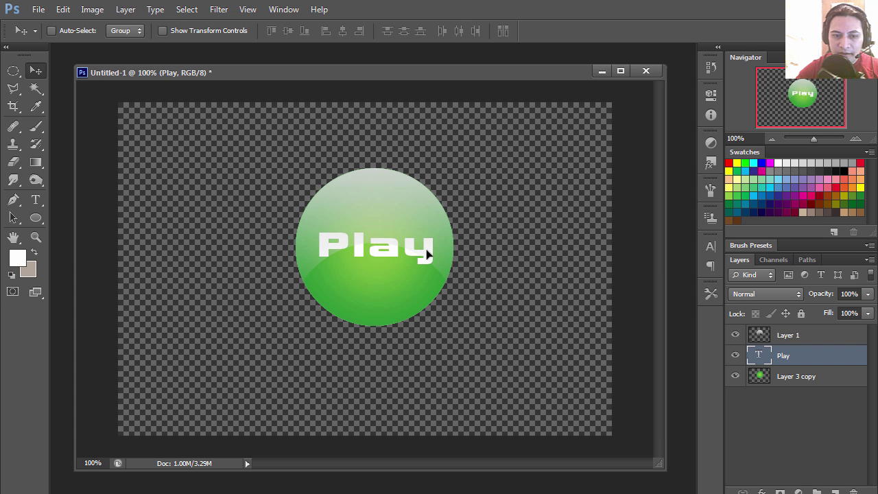
key(Down)
key(Down)
key(Down)
key(Down)
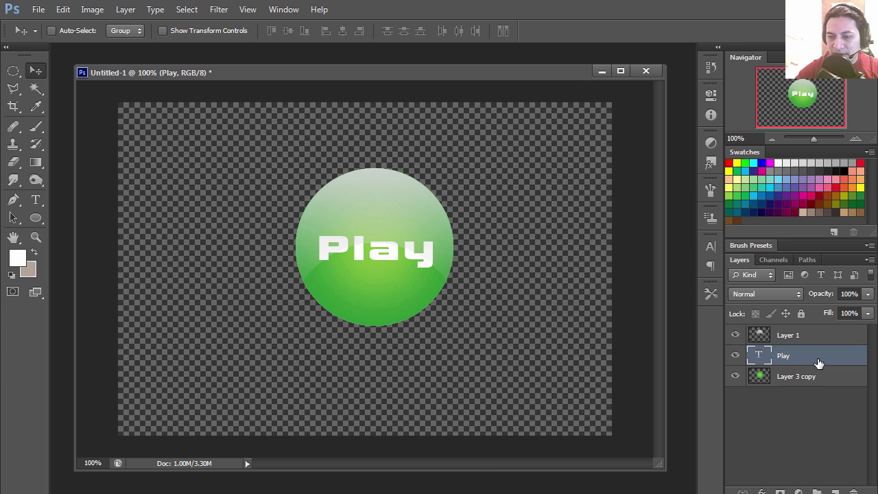
Step: Enable a Drop Shadow on the Play text with distance 7 and size 3
double_click(820, 364)
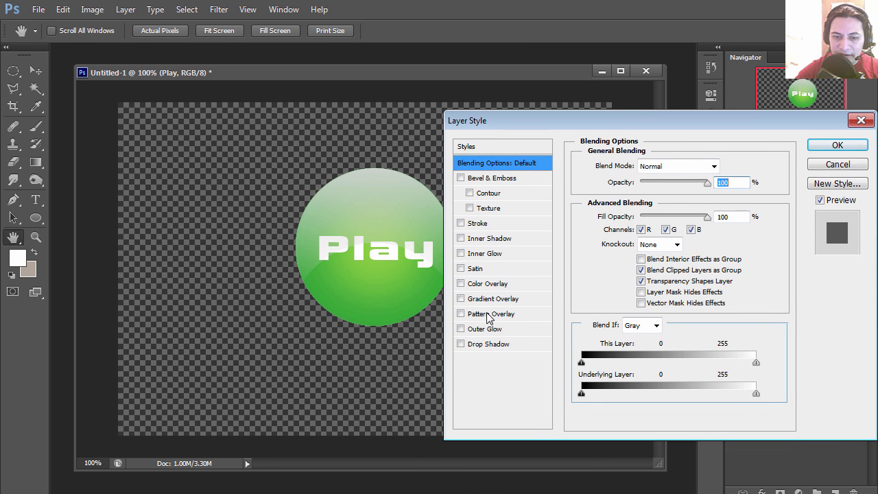
click(461, 345)
click(485, 346)
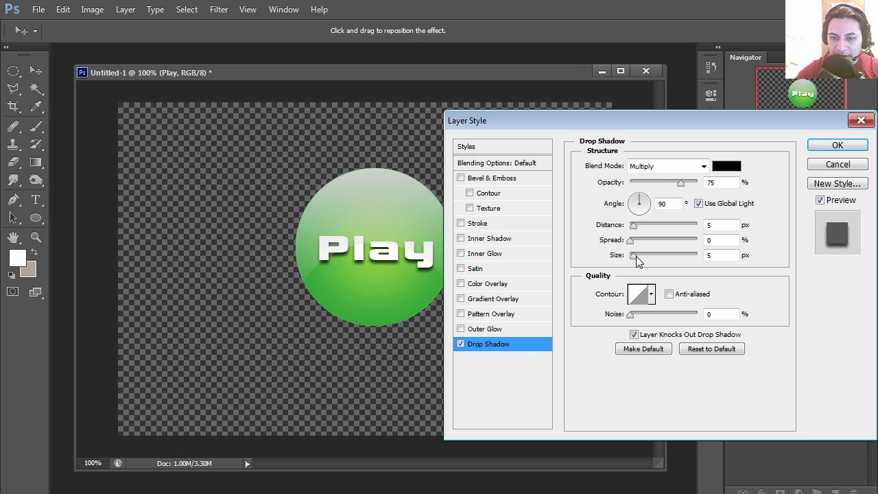
drag(633, 256, 631, 256)
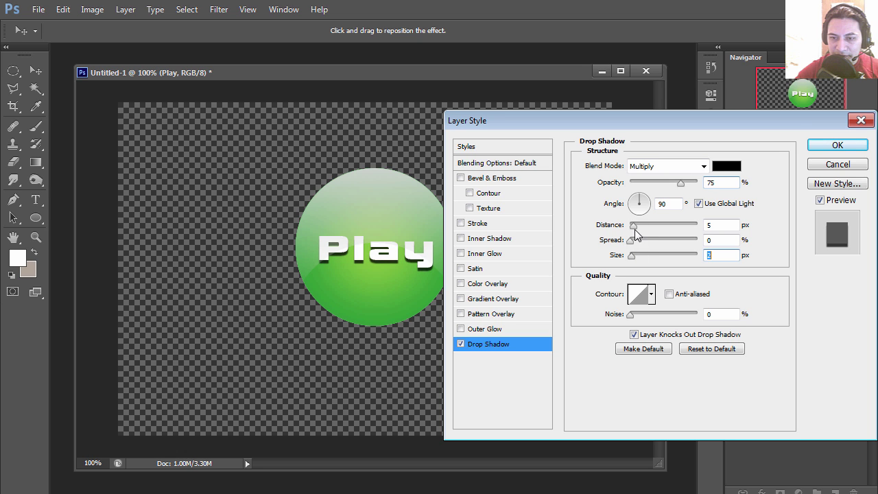
drag(635, 225, 632, 254)
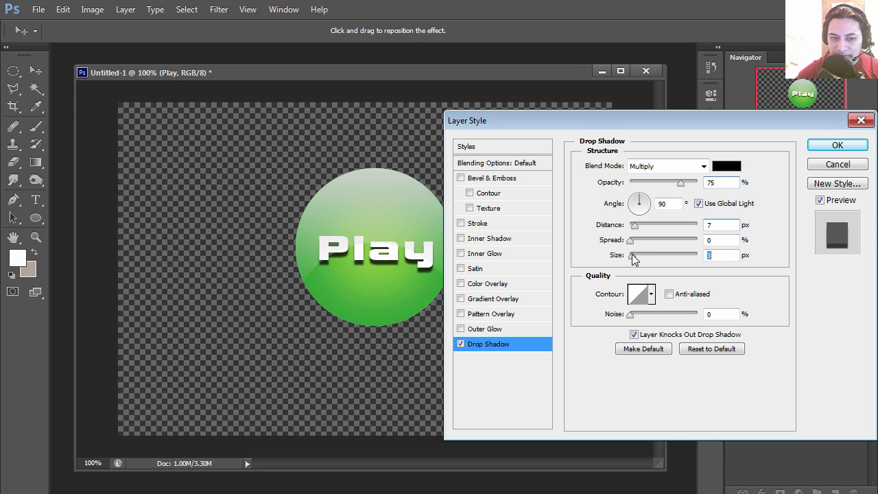
Step: Set the shadow colour to a dark green from the button, opacity 47%, and apply it
click(727, 167)
drag(572, 252, 629, 182)
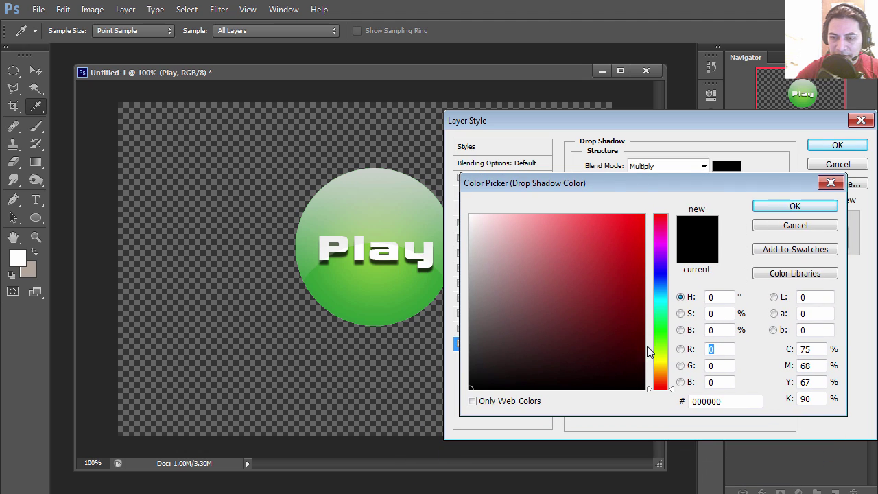
click(409, 294)
drag(613, 308, 612, 309)
click(789, 218)
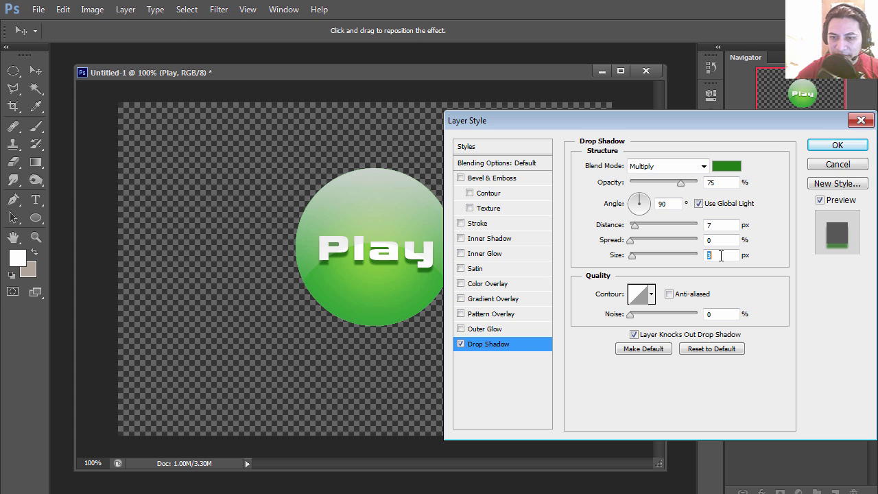
drag(681, 183, 669, 183)
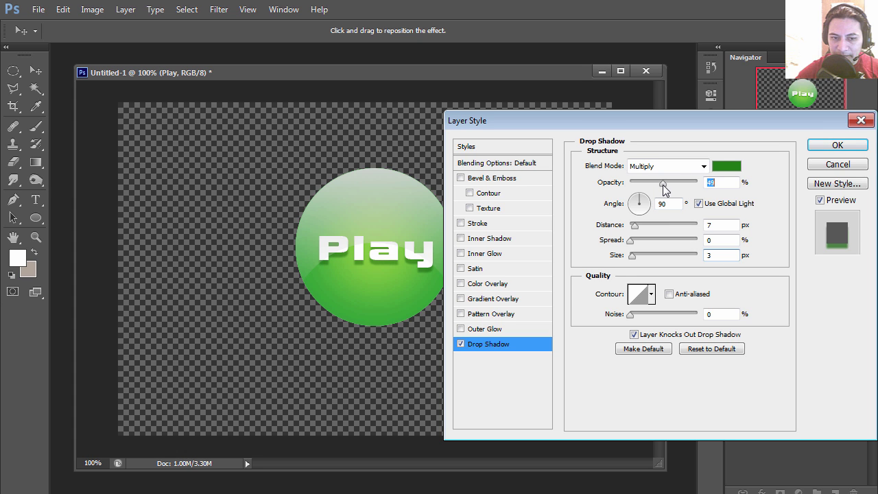
click(837, 145)
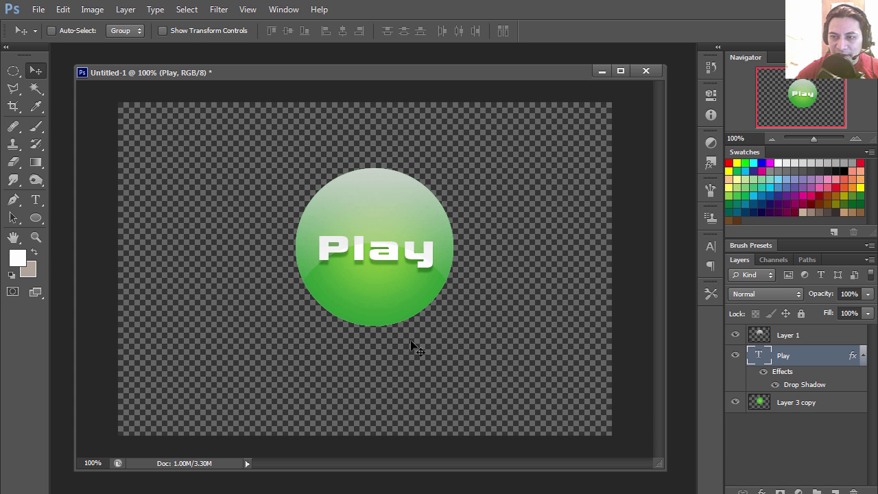
Step: Duplicate the three Play button layers below and change the copy's label to 'Options'
click(820, 338)
shift+click(802, 402)
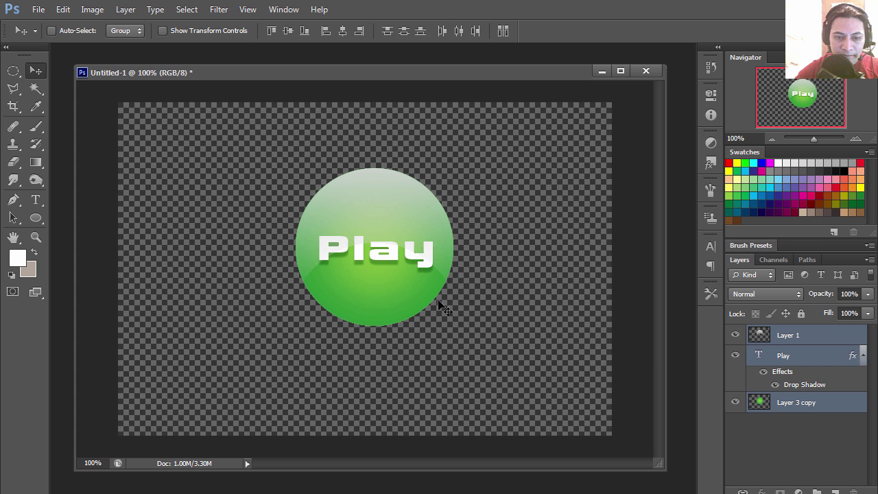
drag(384, 290, 389, 406)
click(36, 199)
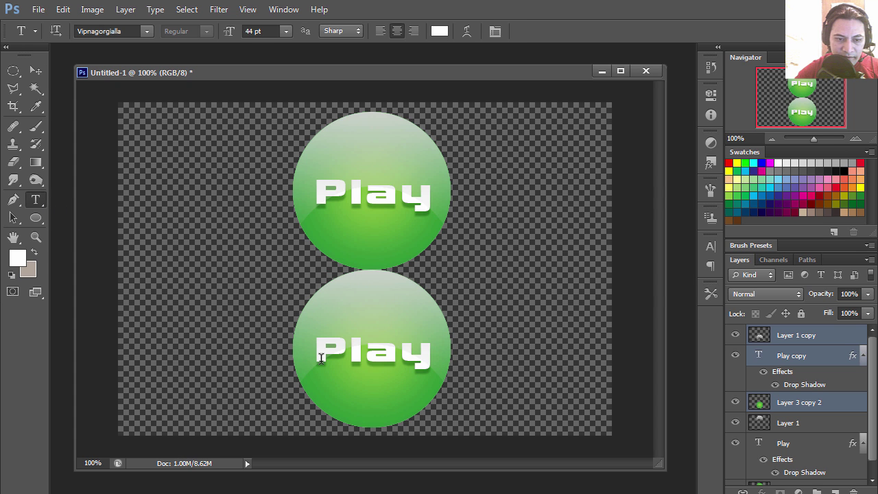
drag(317, 351, 435, 354)
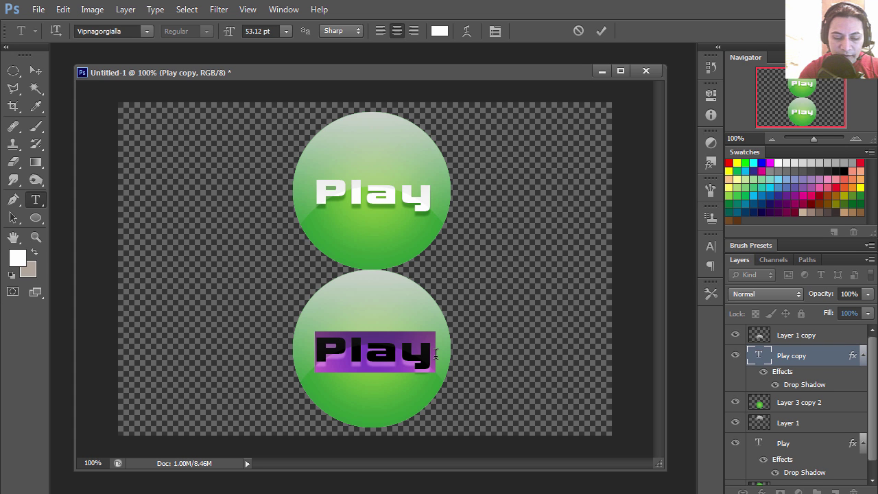
text(Options)
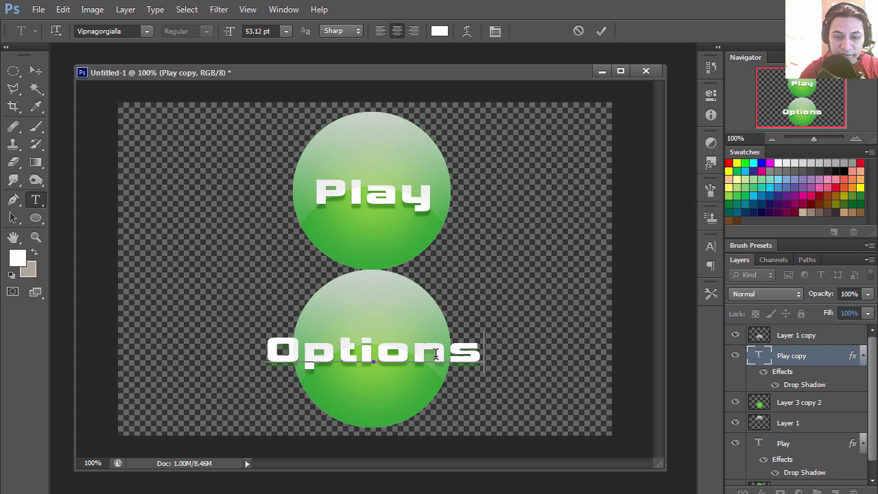
click(36, 70)
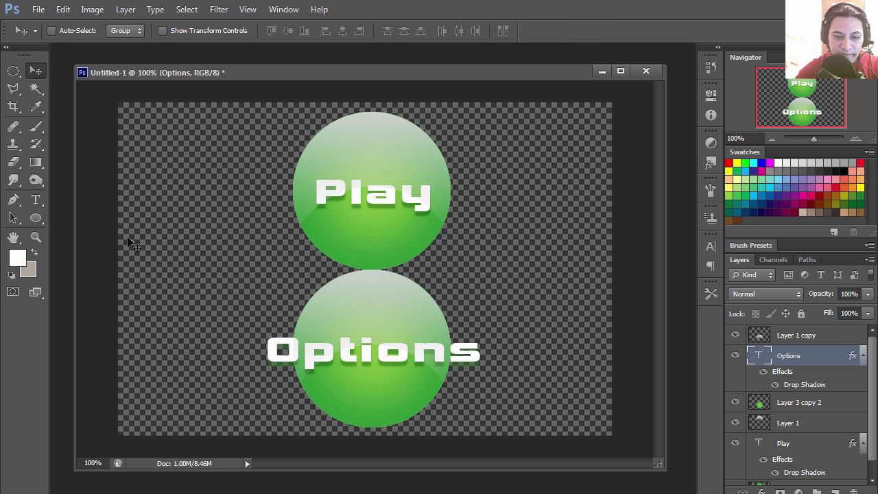
Step: Narrow the Options text to fit the circle, nudge it down and right, and select Layer 3 copy 2
key(ctrl+t)
drag(487, 352, 413, 348)
key(Return)
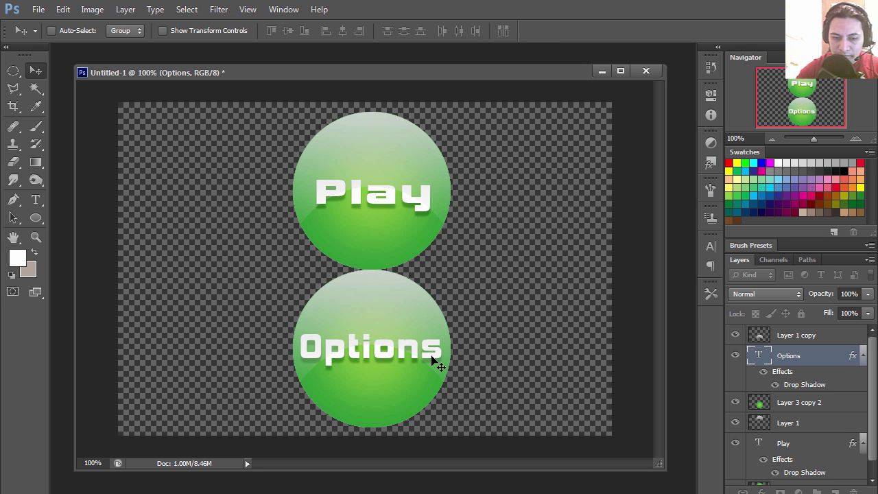
key(Down)
key(Down)
key(Down)
key(Down)
key(Down)
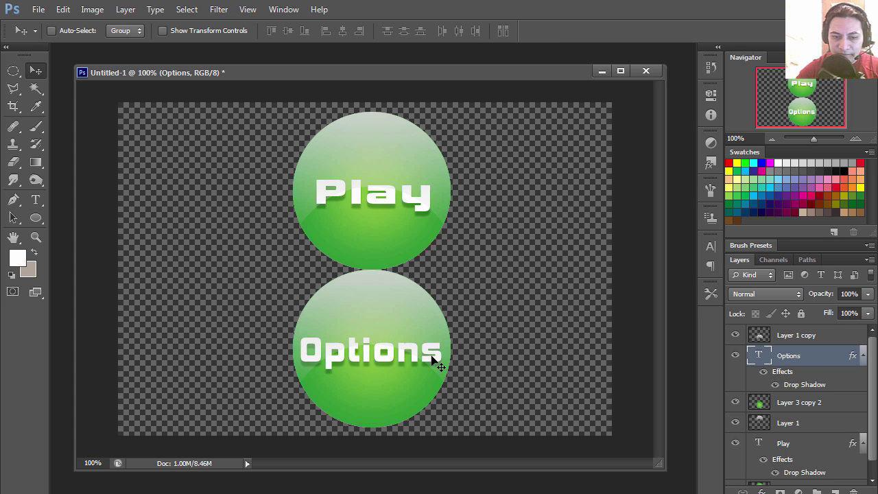
key(Right)
key(Right)
key(Right)
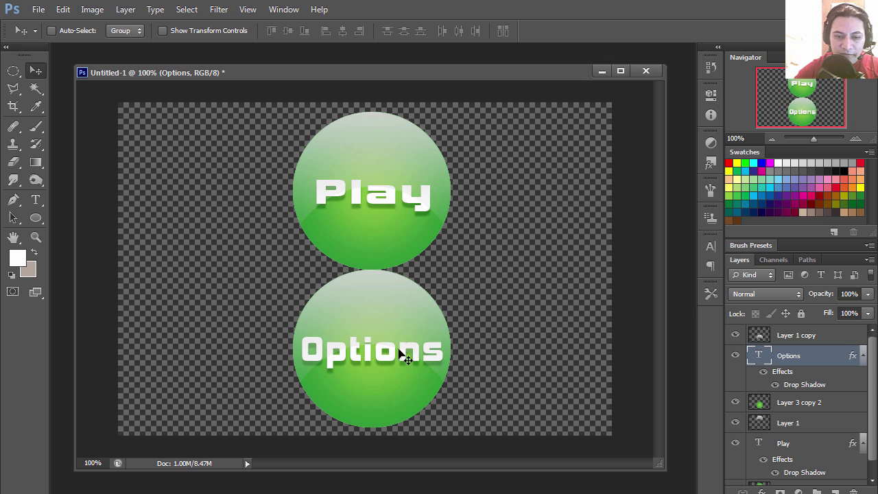
right_click(385, 407)
click(411, 413)
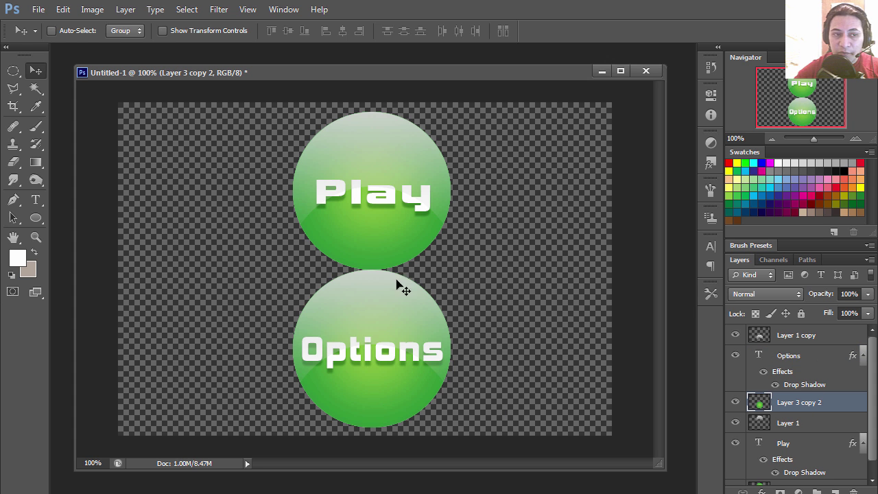
Step: Apply Hue/Saturation to Layer 3 copy 2 with Hue -111 and Saturation +14
click(95, 10)
mouse_move(128, 47)
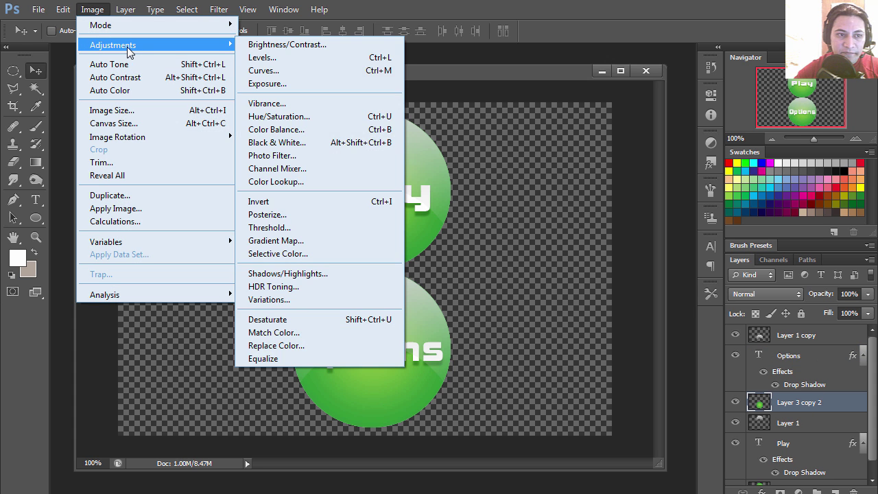
click(307, 124)
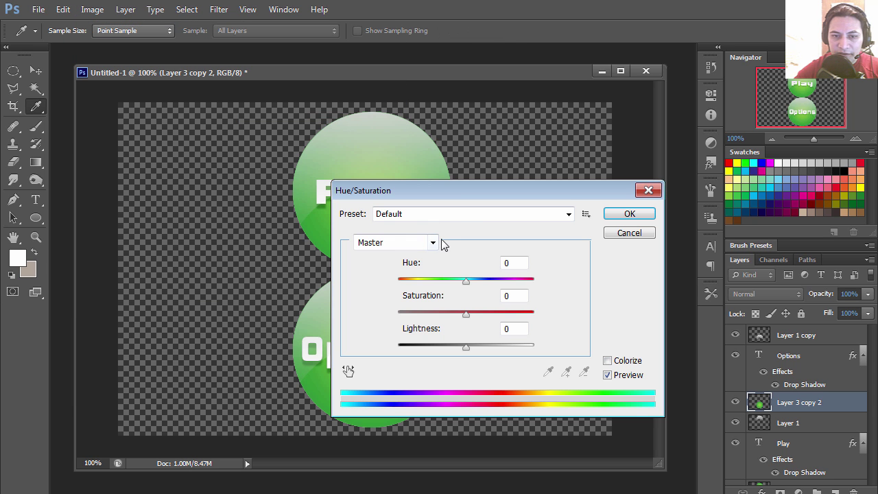
drag(481, 184, 614, 113)
drag(601, 212, 660, 209)
drag(676, 121, 652, 125)
click(579, 246)
mouse_move(579, 246)
mouse_down()
mouse_move(561, 247)
mouse_move(599, 251)
mouse_move(588, 247)
mouse_up()
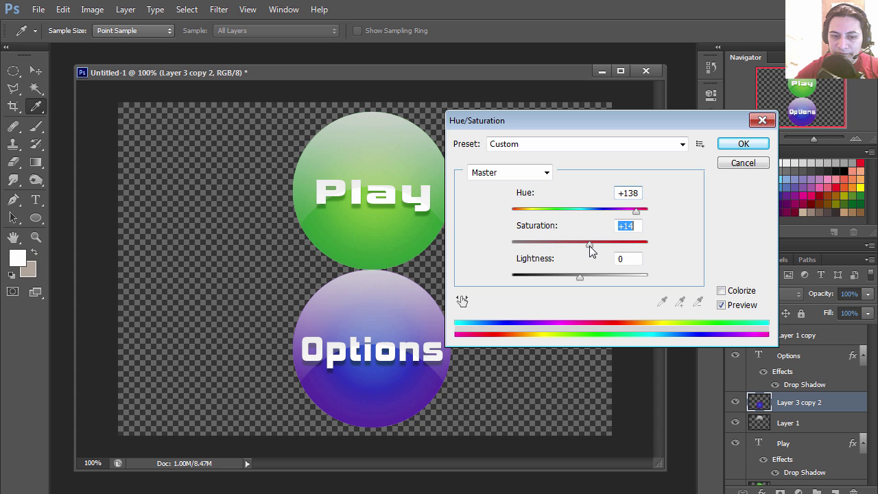
drag(637, 214, 531, 210)
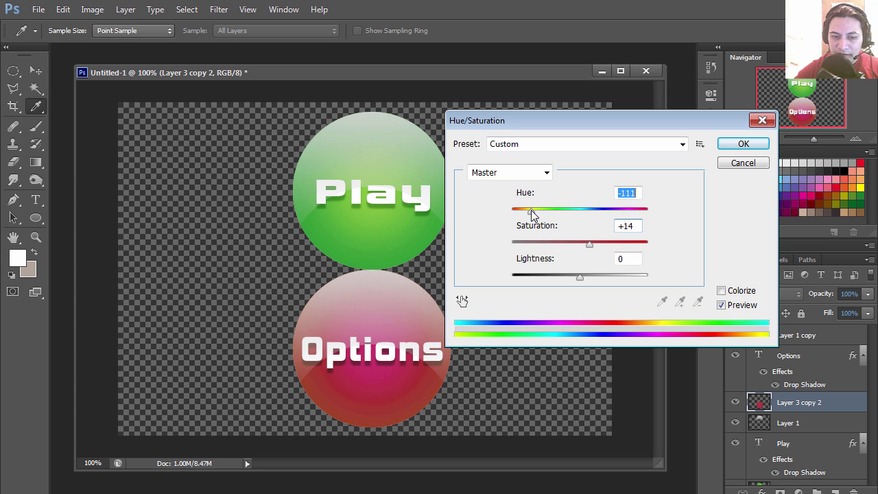
click(744, 144)
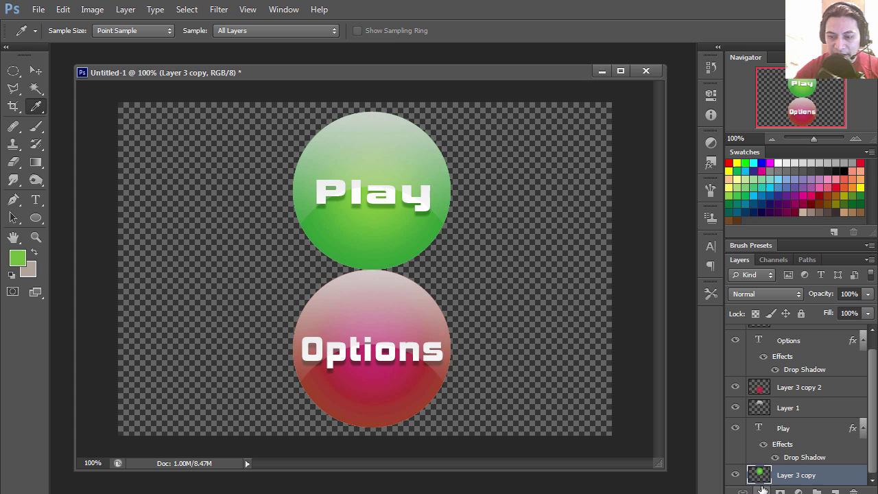
Step: Select the Play circle and pick a darker green to brush onto its lower part
ctrl+click(760, 477)
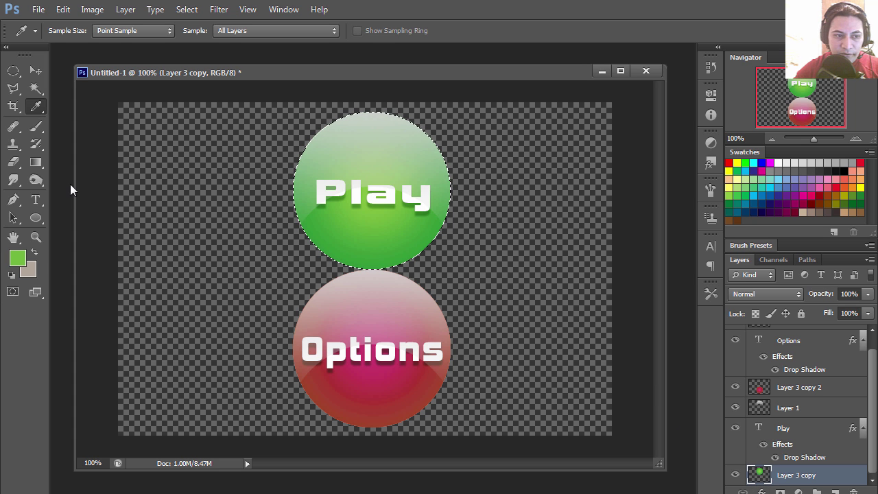
click(412, 248)
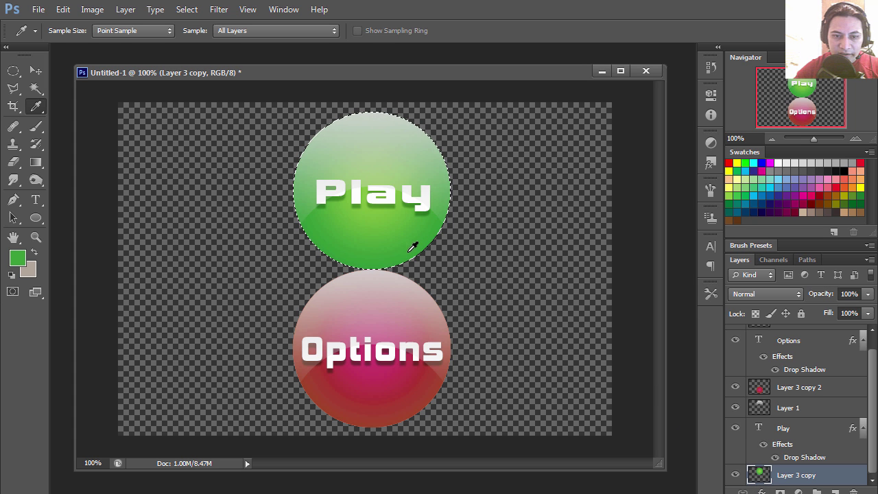
click(18, 259)
drag(601, 307, 593, 317)
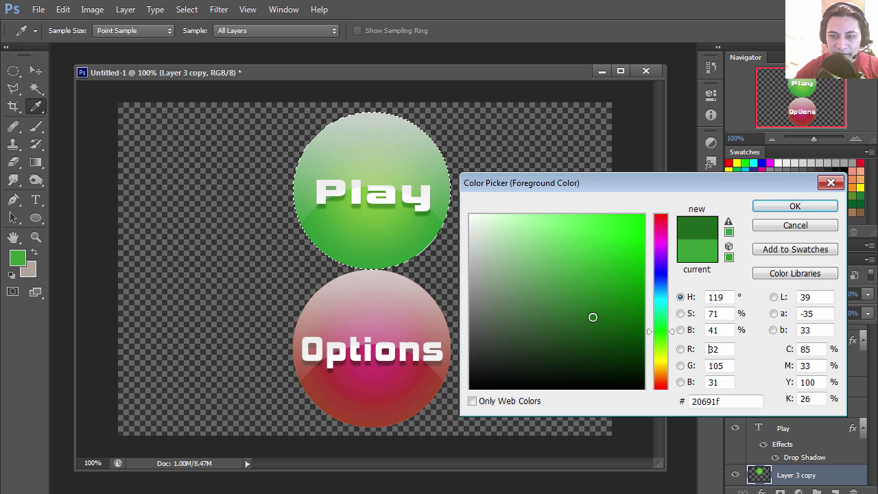
click(789, 206)
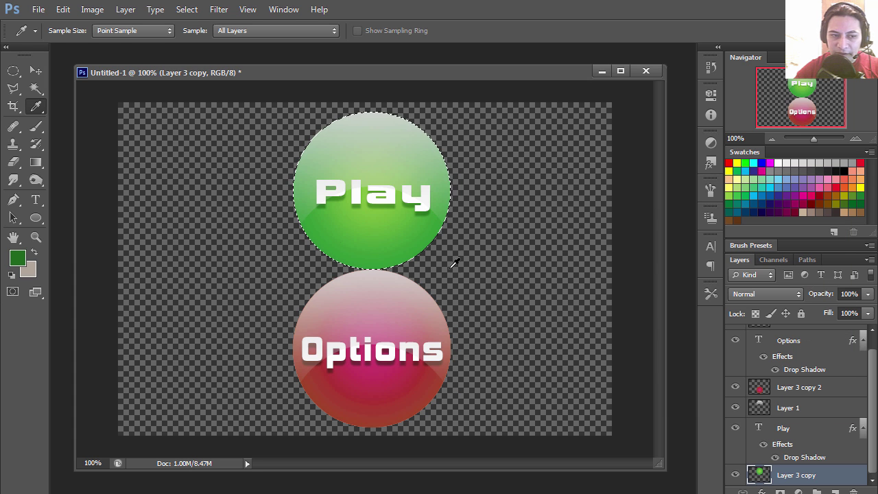
click(35, 127)
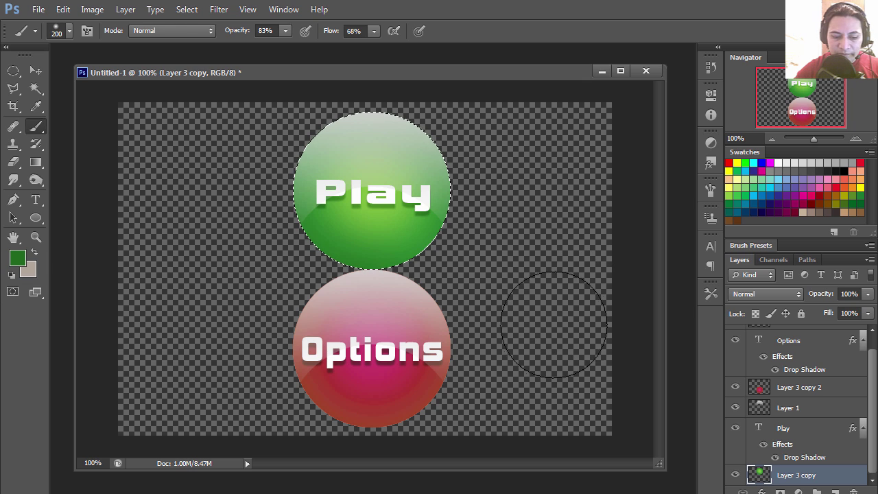
Step: Pick a dark red and load the Options circle's selection on Layer 3 copy 2
key(i)
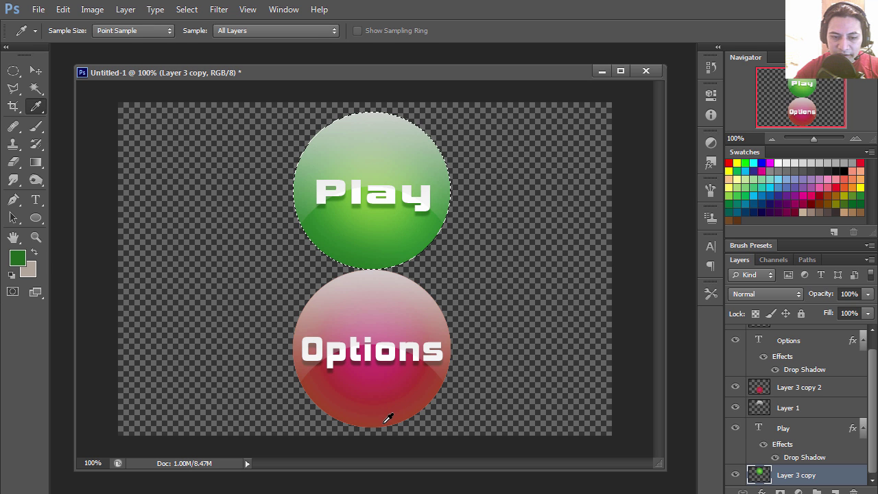
click(19, 258)
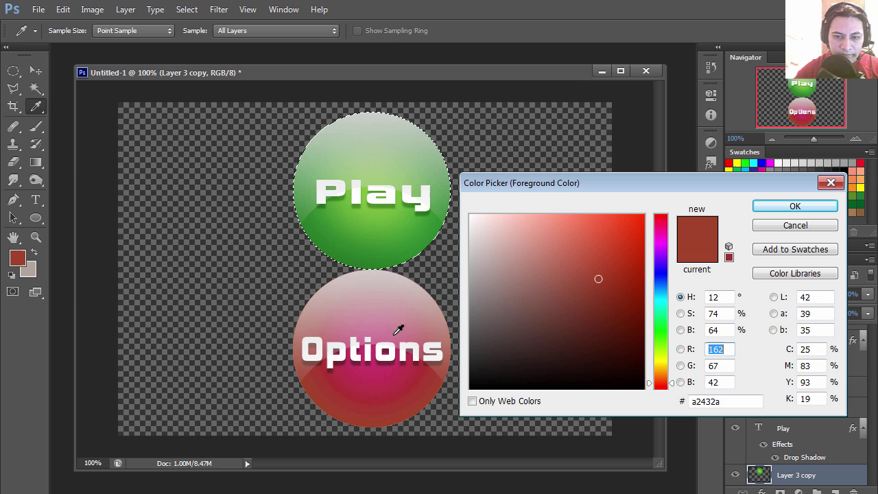
drag(619, 313, 615, 296)
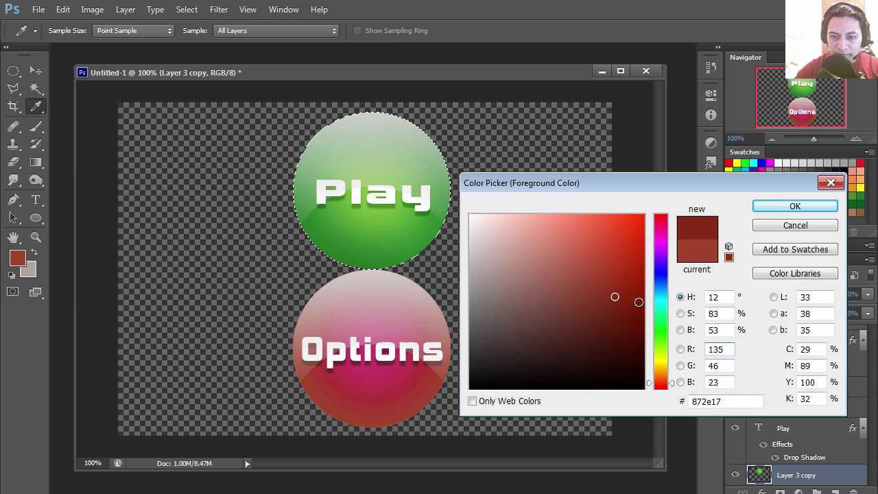
click(621, 314)
click(780, 209)
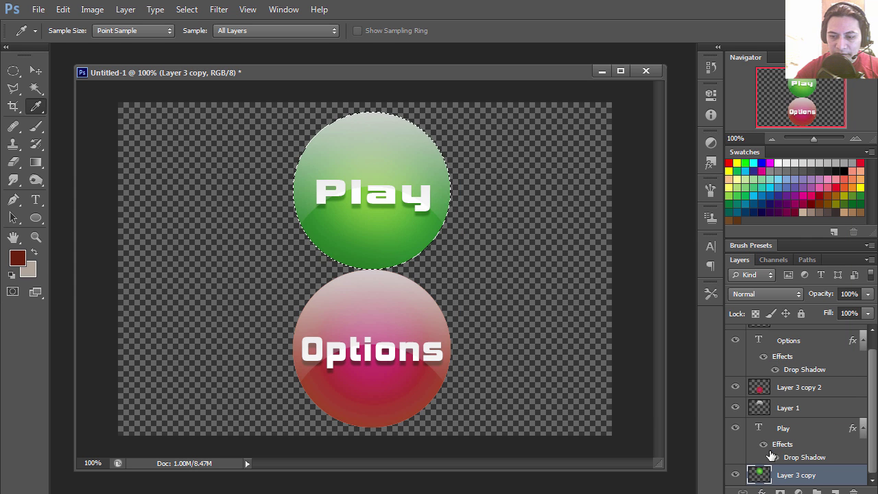
click(759, 389)
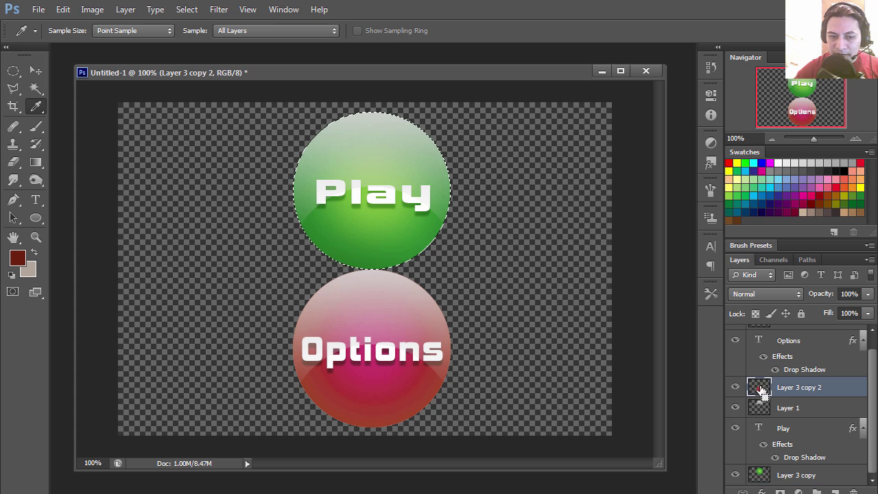
ctrl+click(760, 389)
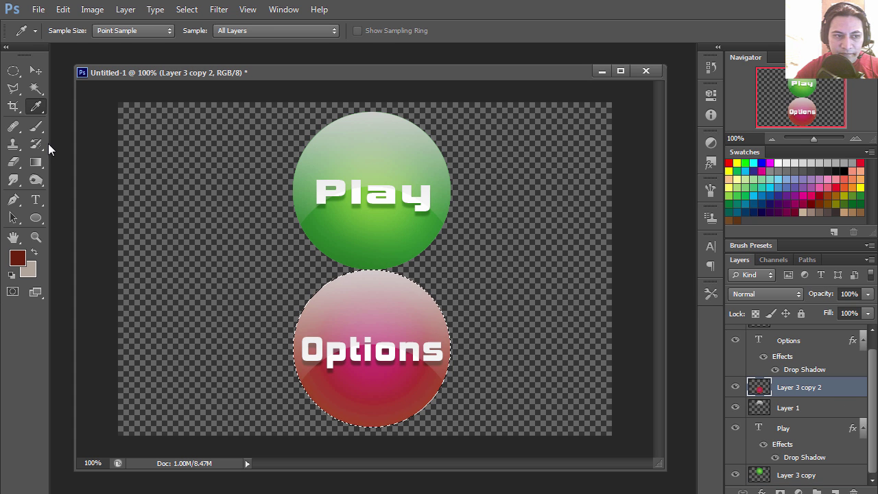
click(35, 126)
Step: Shade the Options circle's lower half dark red, then draw a rectangle on a new layer
mouse_move(261, 401)
mouse_down()
mouse_move(355, 458)
mouse_move(411, 465)
mouse_move(470, 408)
mouse_move(479, 338)
mouse_move(449, 277)
mouse_move(387, 246)
mouse_move(332, 257)
mouse_move(298, 289)
mouse_move(278, 352)
mouse_move(302, 439)
mouse_up()
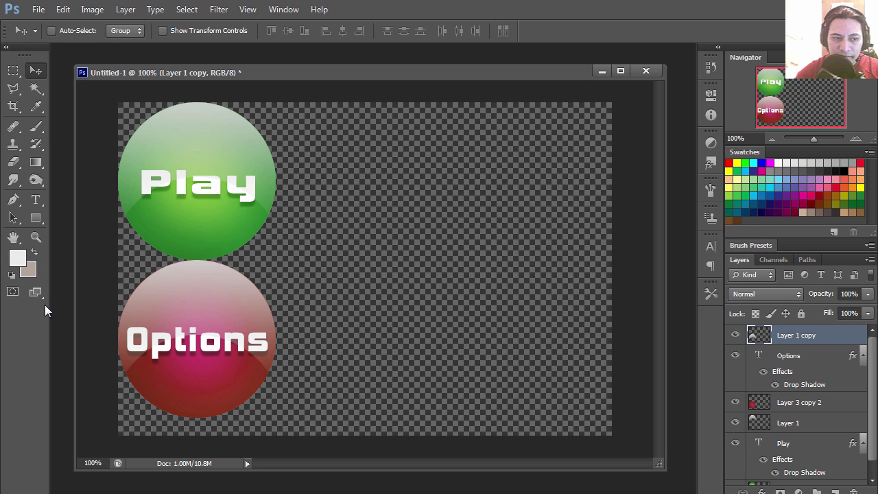
click(42, 223)
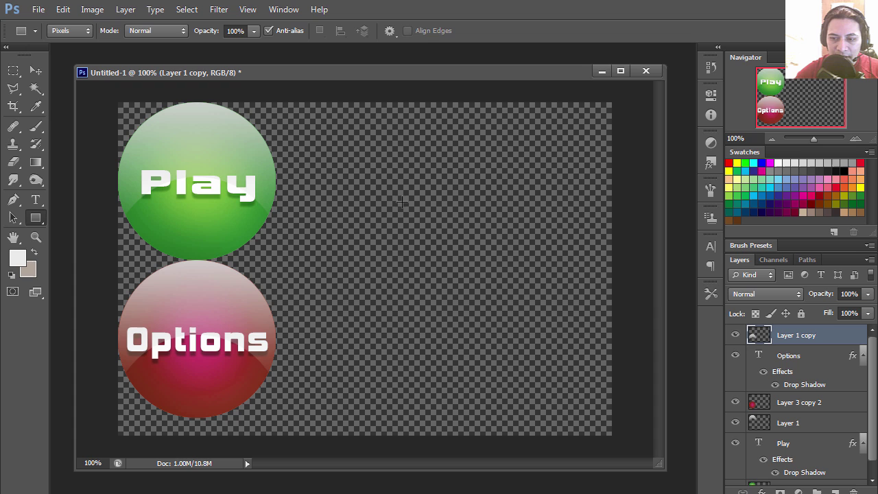
click(835, 491)
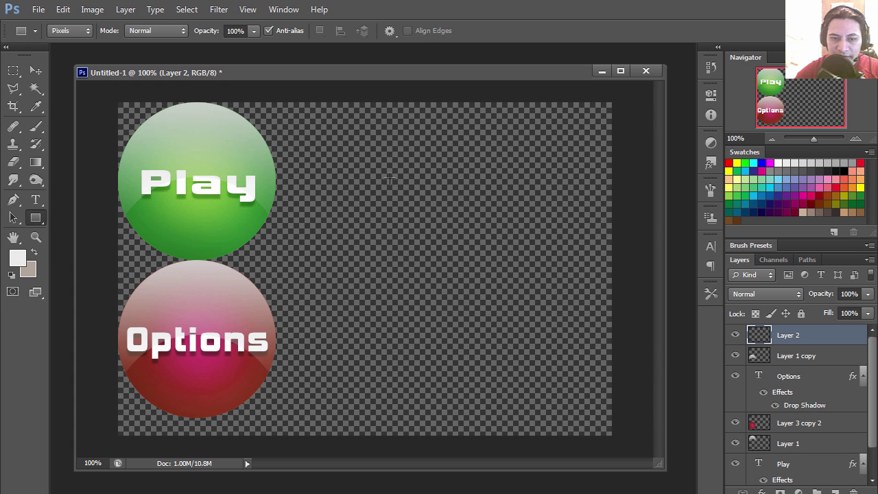
drag(391, 194, 553, 253)
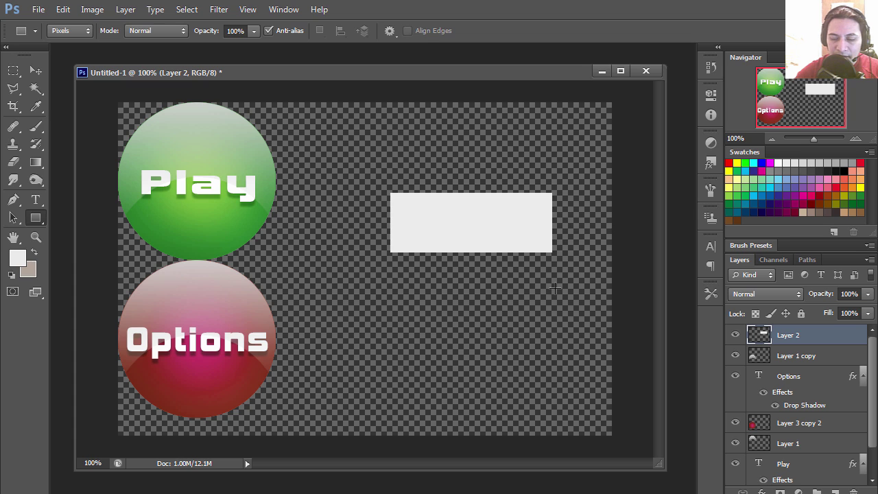
Step: Fill the rectangle with dark blue, then pick a darker navy 15164c
ctrl+click(764, 336)
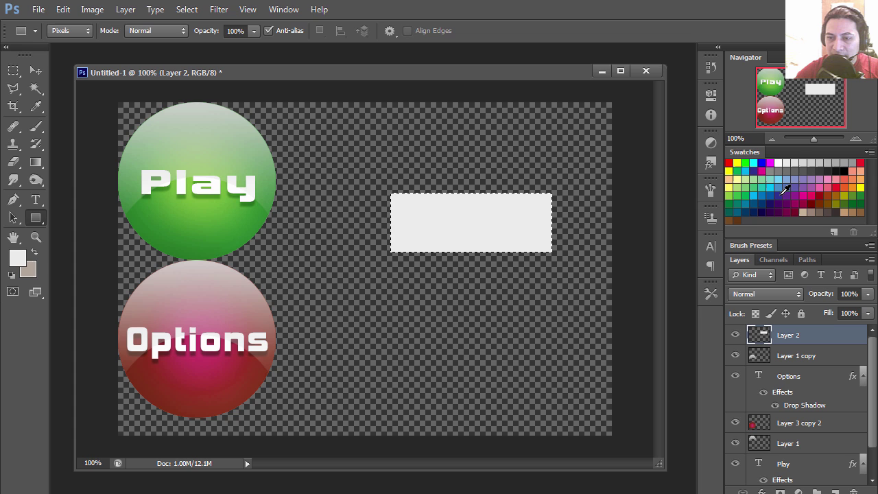
click(782, 194)
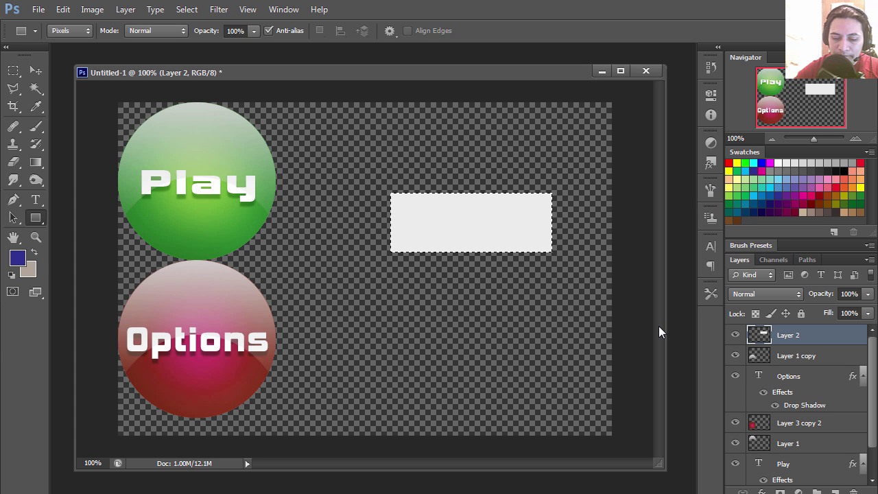
key(shift+F5)
key(Return)
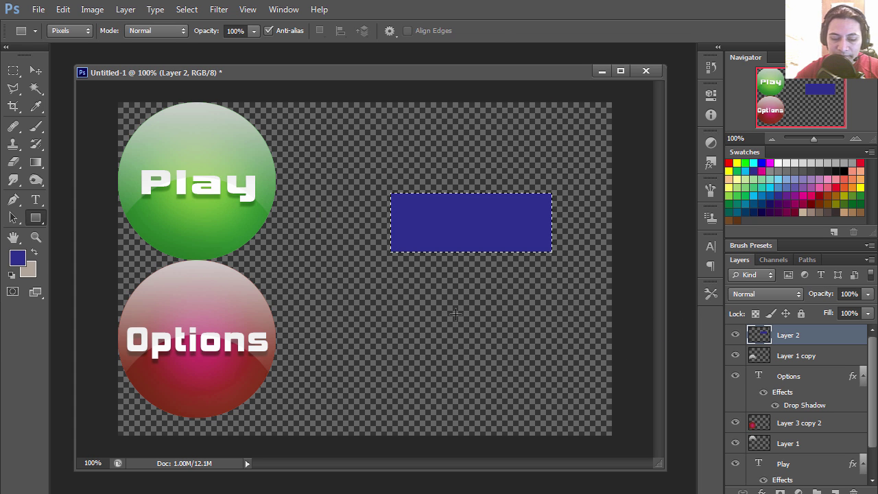
key(i)
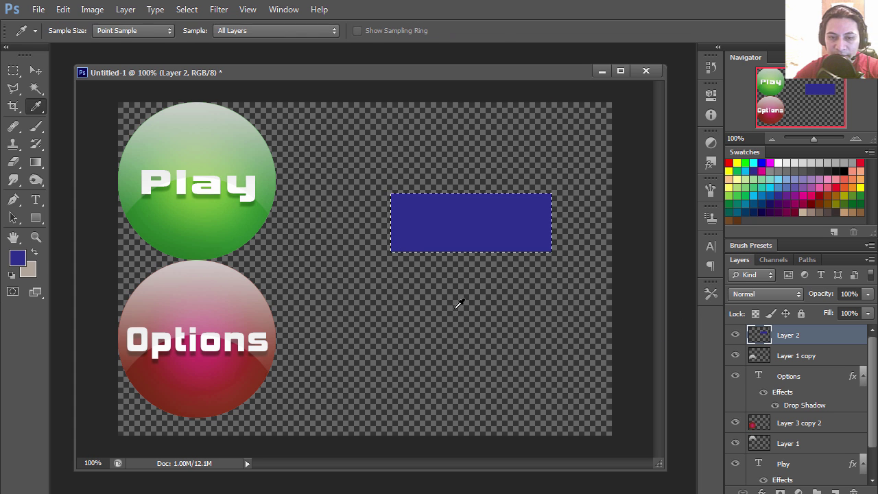
click(18, 258)
drag(597, 306, 597, 337)
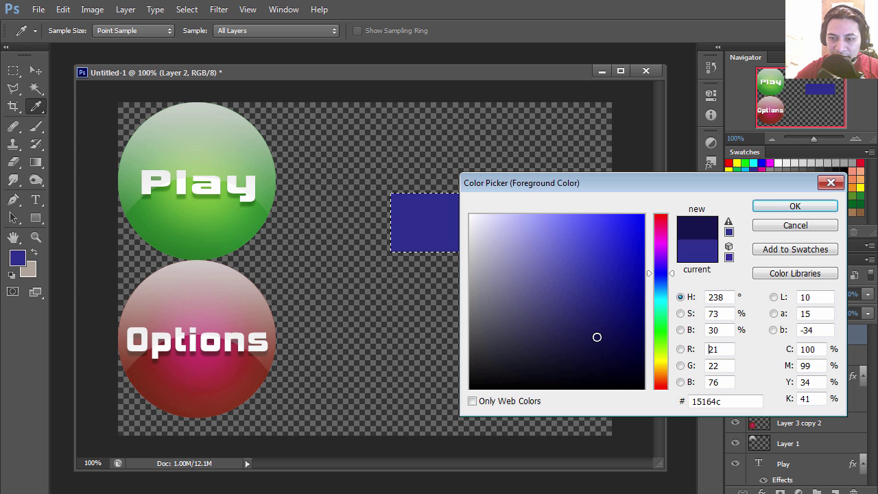
Step: Refill the rectangle with dark navy #15164c
click(778, 206)
key(shift+F5)
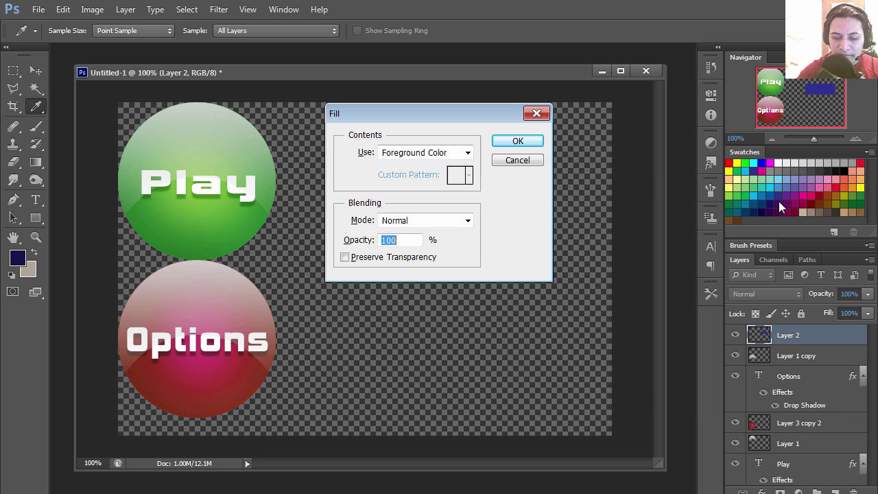
key(Return)
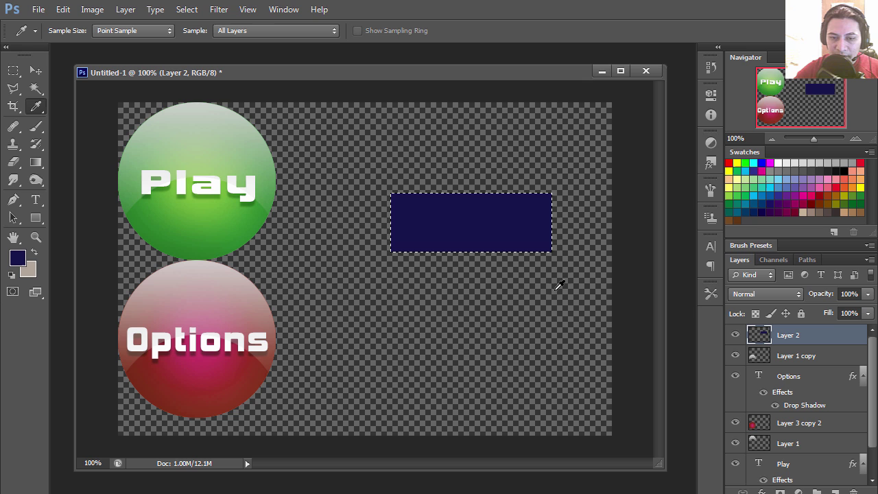
Step: Paint a lighter purple #575997 glow across the rectangle's top with a smaller soft brush
click(35, 126)
click(19, 258)
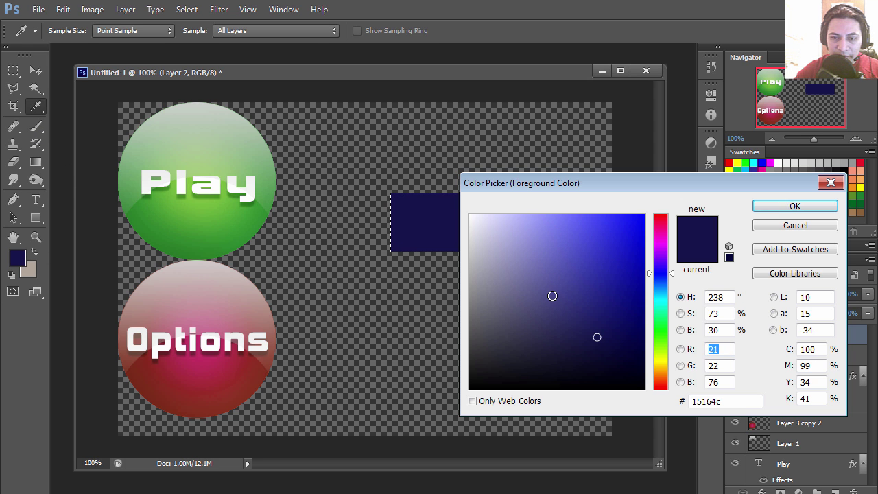
click(544, 285)
key(Return)
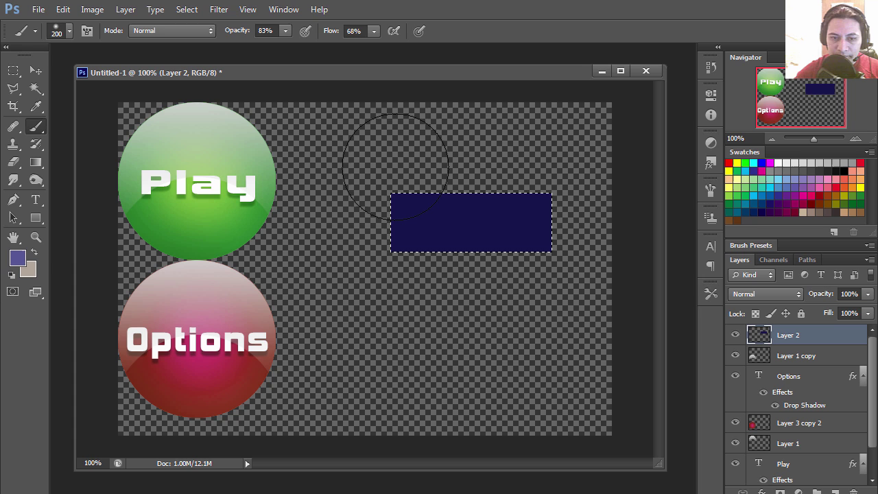
key(bracketleft)
key(bracketleft)
key(bracketleft)
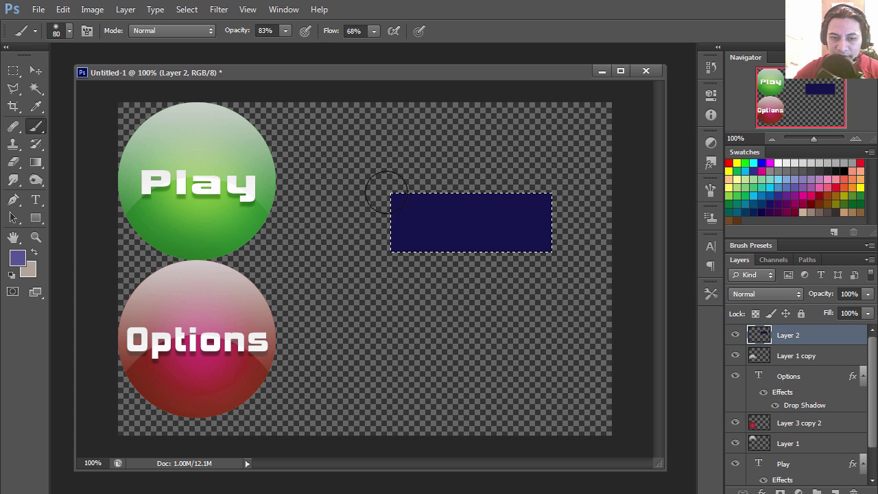
drag(492, 192, 429, 199)
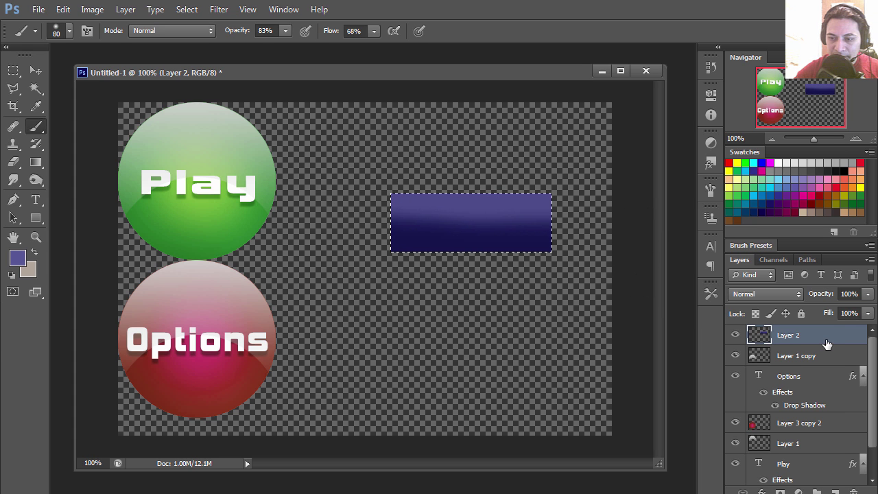
Step: Add a new layer and select the top half of the navy bar
click(835, 492)
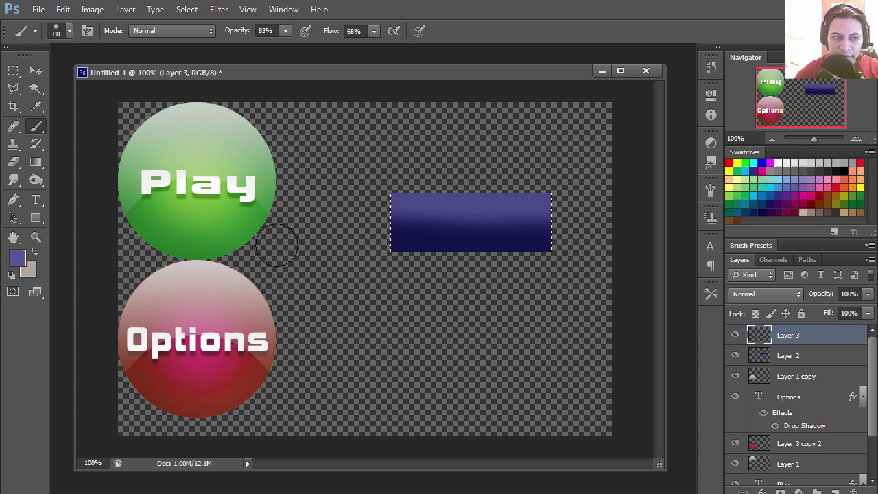
click(12, 71)
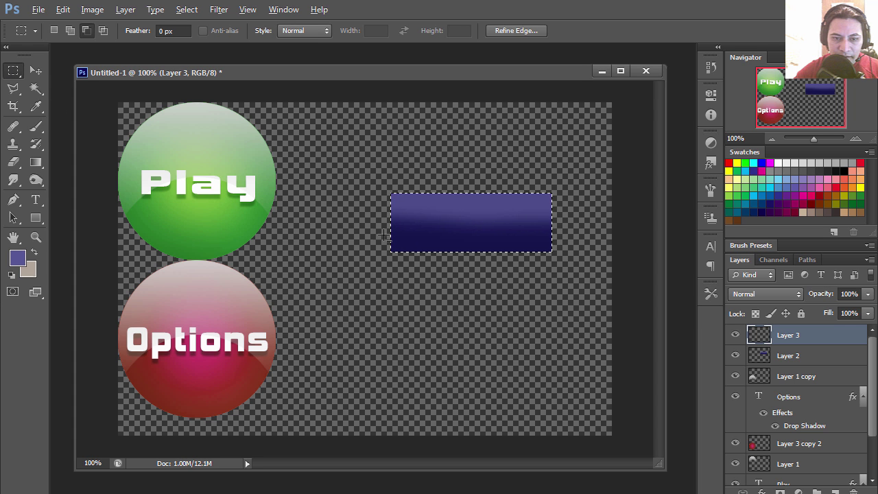
drag(383, 232, 580, 251)
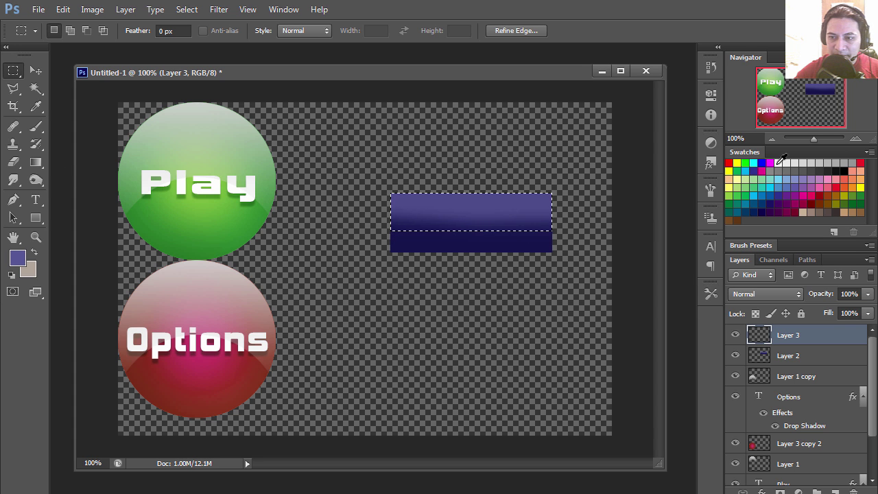
Step: Fill the top half with a light grey-to-transparent gradient fading downward, then deselect
click(798, 163)
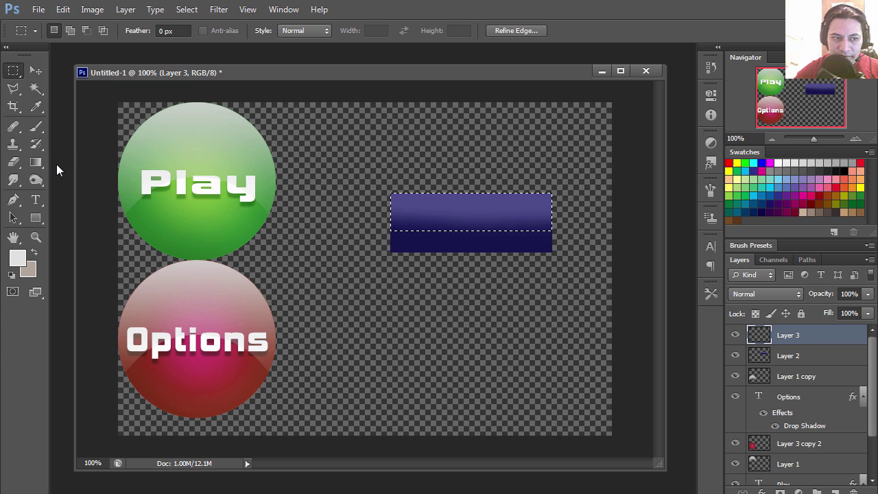
click(35, 162)
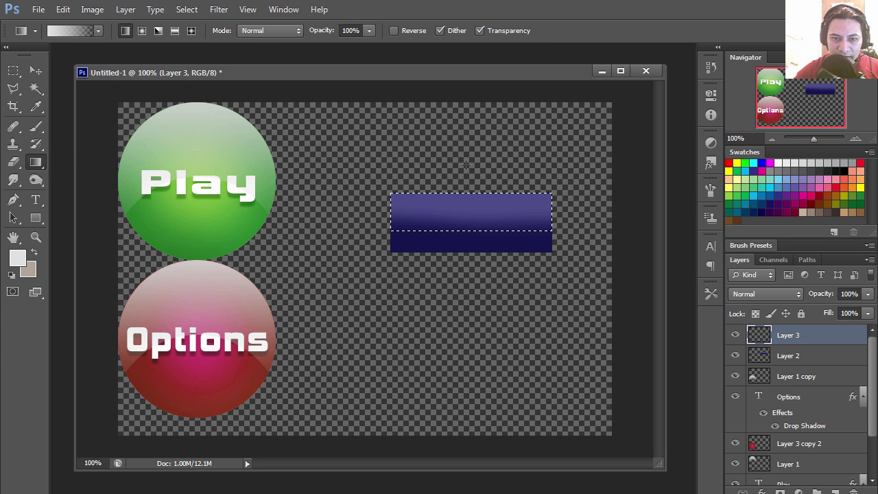
drag(466, 203, 463, 249)
key(ctrl+d)
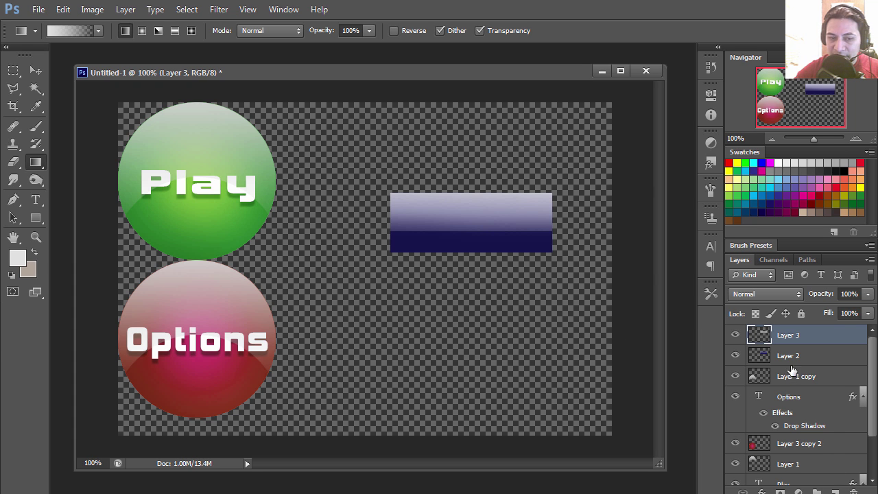
Step: Duplicate the Play text, centre the copy on the navy bar, and stack it beneath Layer 3
key(v)
right_click(213, 190)
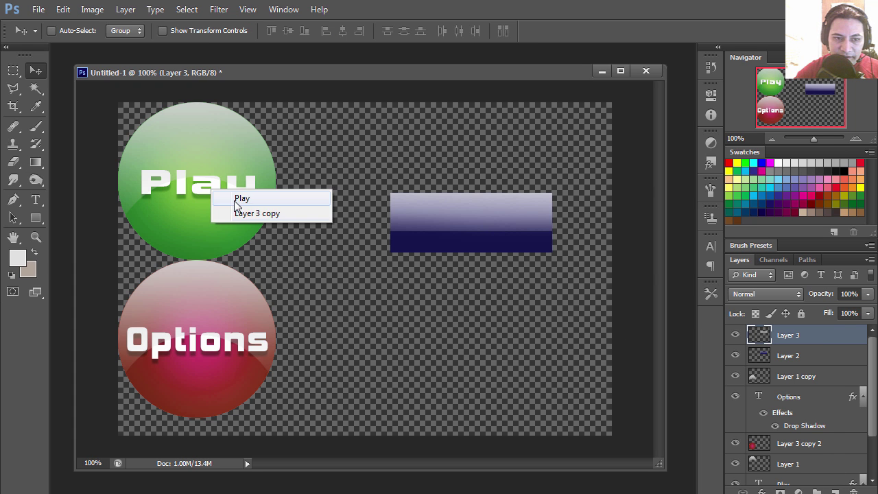
click(250, 201)
drag(249, 201, 463, 321)
drag(778, 457, 802, 341)
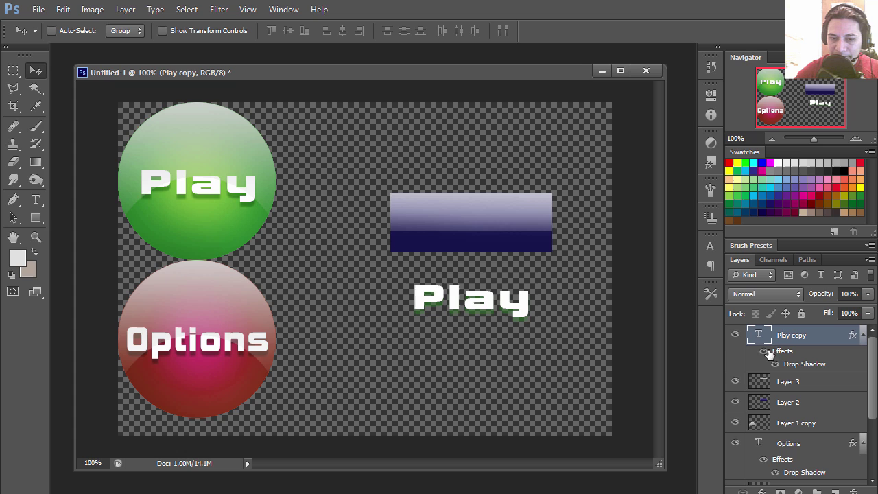
drag(471, 303, 472, 229)
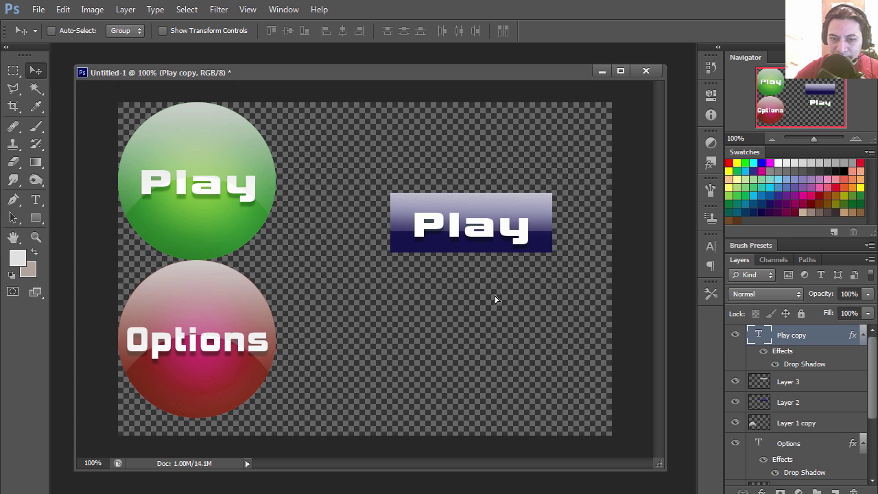
key(Right)
key(Right)
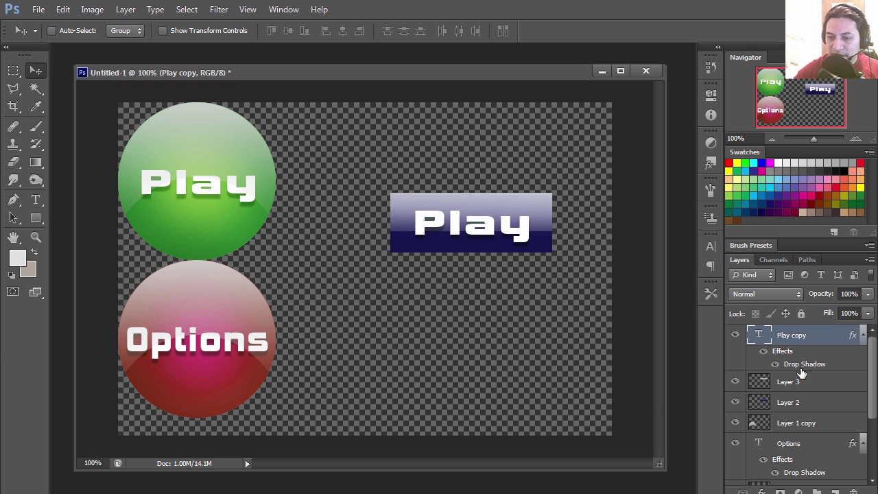
drag(809, 341, 803, 391)
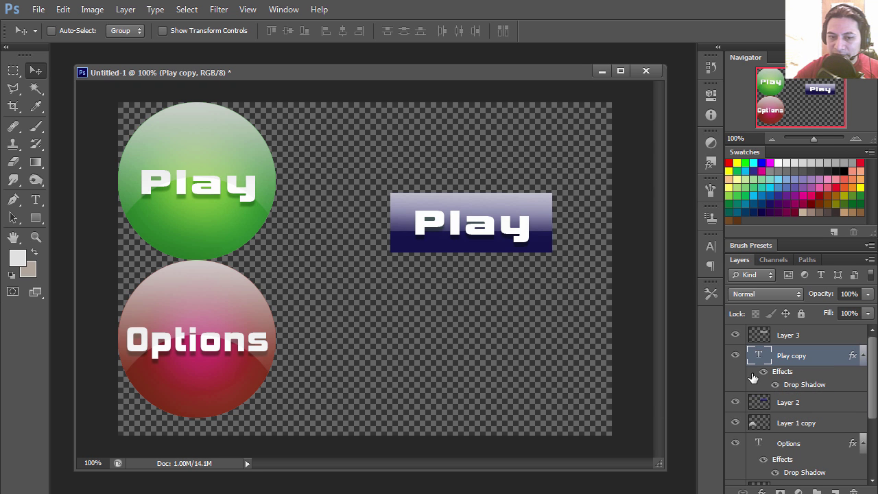
Step: Make Layer 2 active and load the blue bar's outline as a selection
right_click(491, 247)
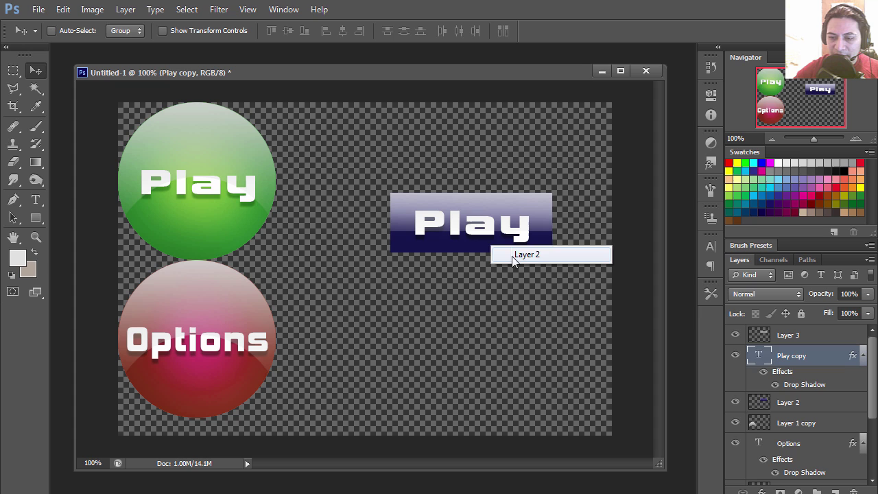
click(508, 252)
ctrl+click(759, 402)
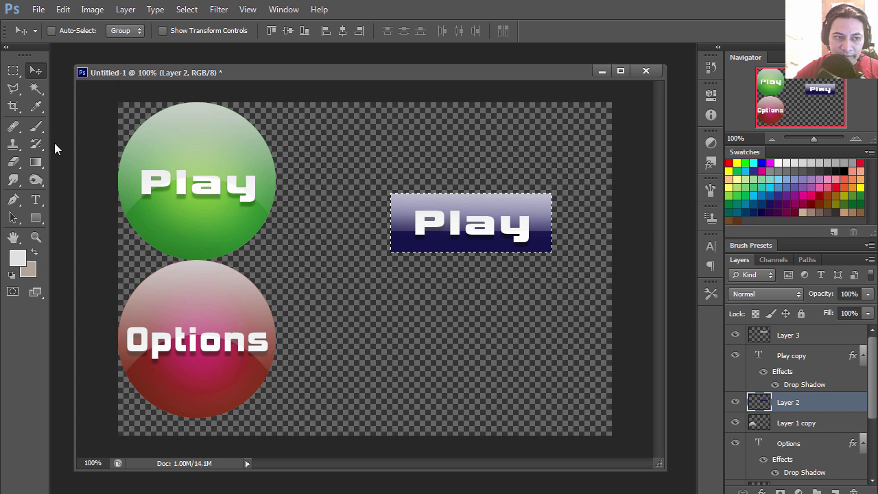
Step: Set the foreground colour to a darker navy, 09092a, based on the bar's sampled colour
click(37, 127)
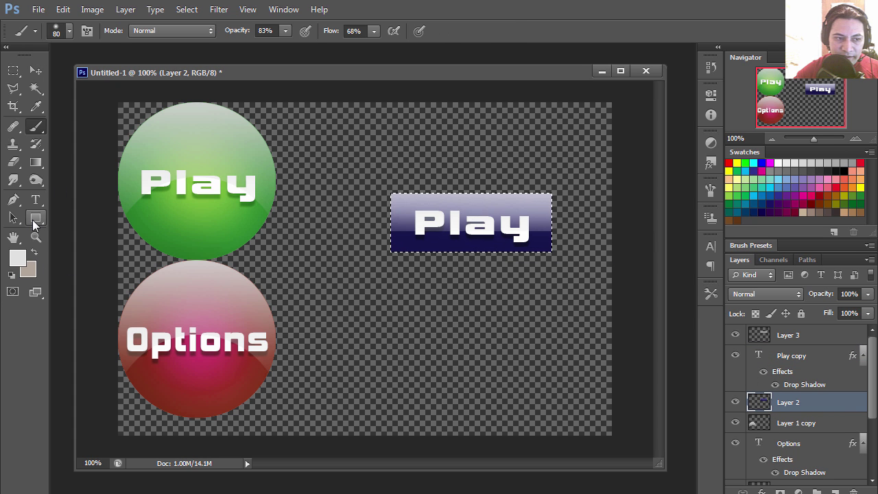
key(i)
click(406, 249)
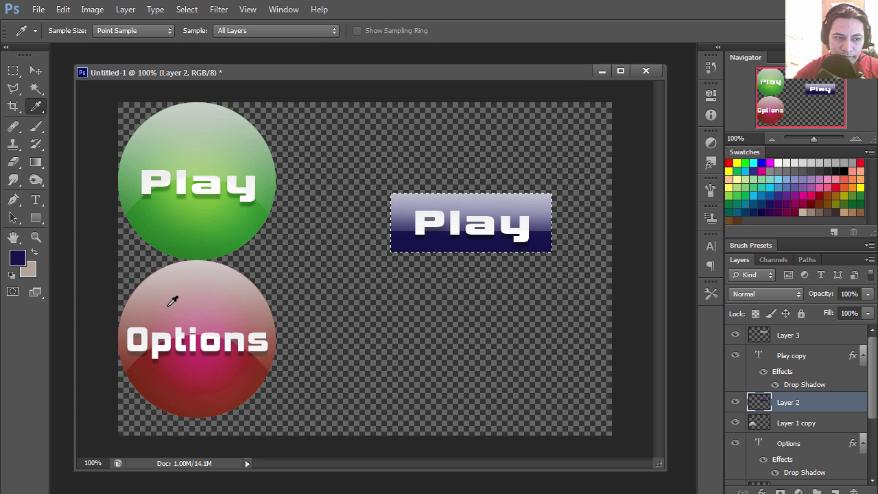
click(18, 258)
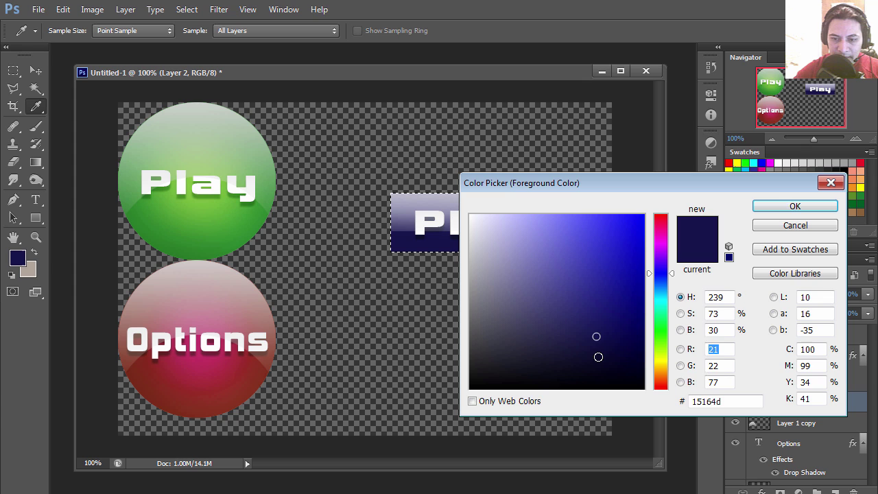
drag(598, 357, 607, 360)
click(793, 207)
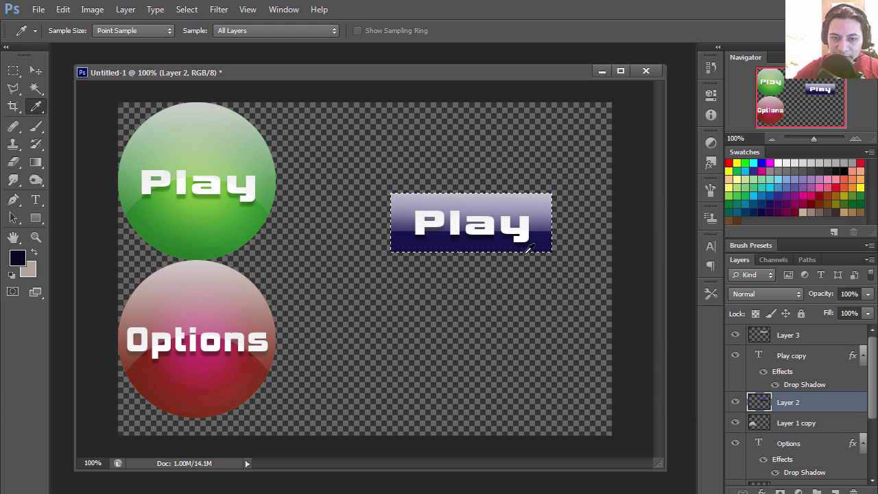
Step: Brush the darker navy along the bar's lower part, then deselect and reposition with the Move tool
click(38, 125)
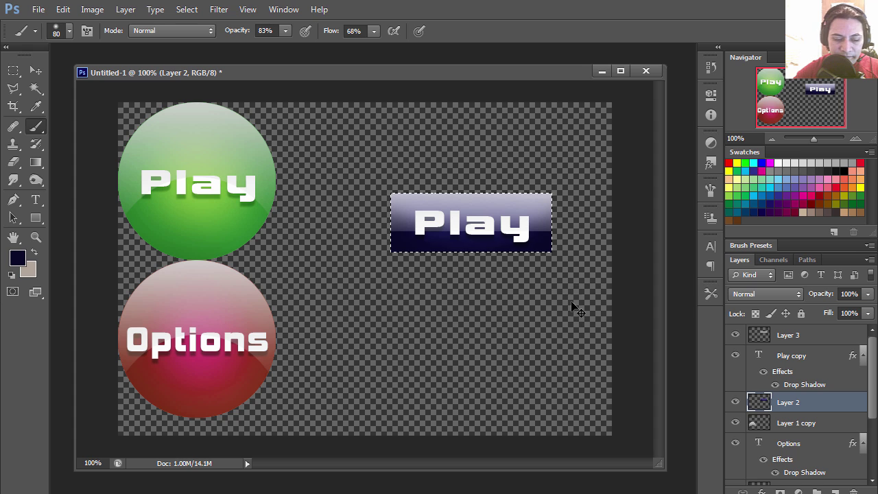
key(ctrl+d)
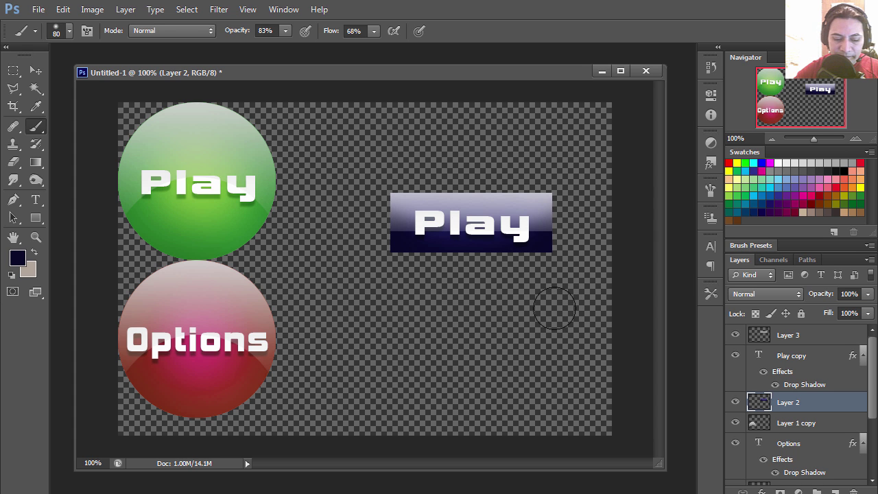
key(v)
mouse_move(549, 259)
mouse_down()
mouse_move(570, 271)
mouse_move(549, 319)
mouse_up()
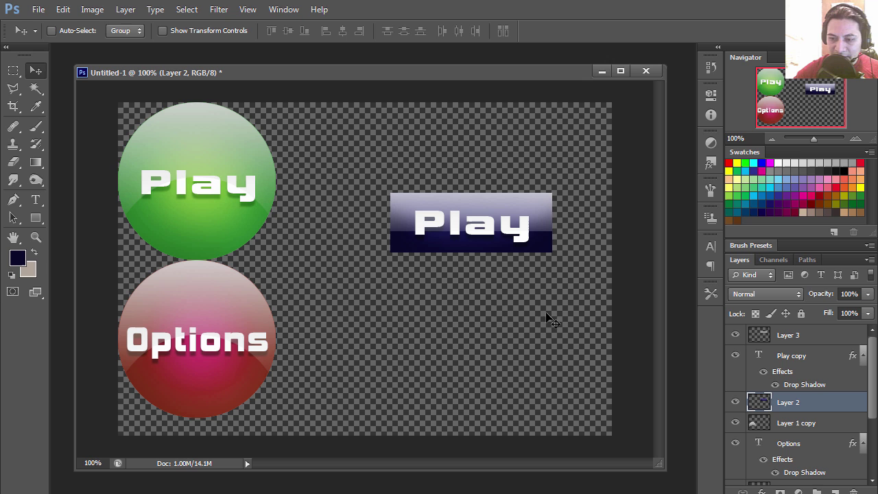
Step: Recolour Layer 2's bar from navy to purple-maroon with a Hue/Saturation hue shift of +86
click(92, 8)
mouse_move(113, 45)
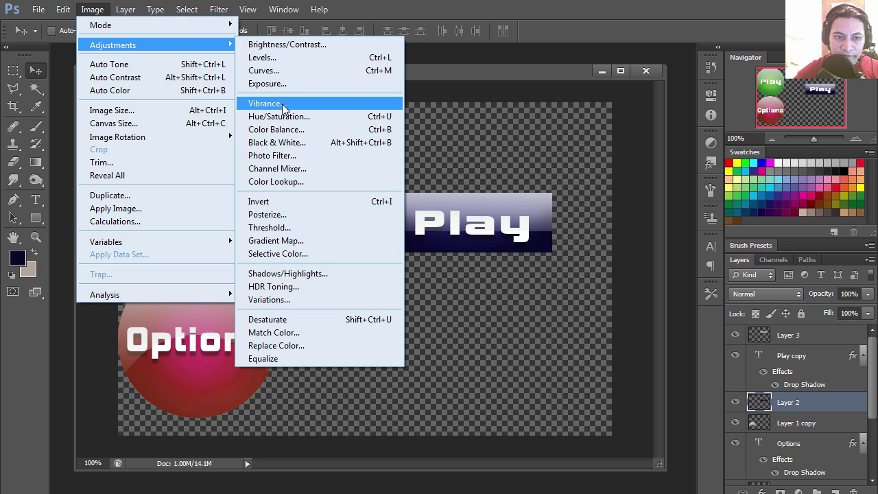
click(330, 117)
drag(574, 127, 535, 282)
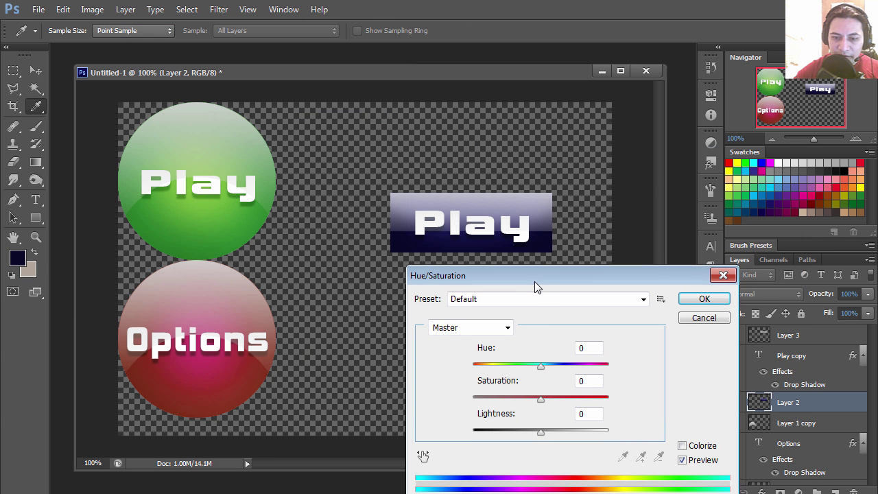
drag(539, 369, 583, 371)
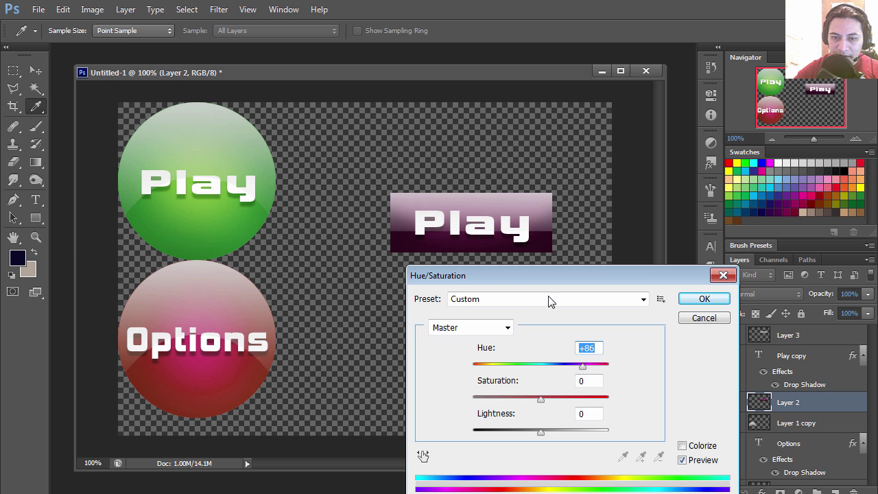
click(703, 299)
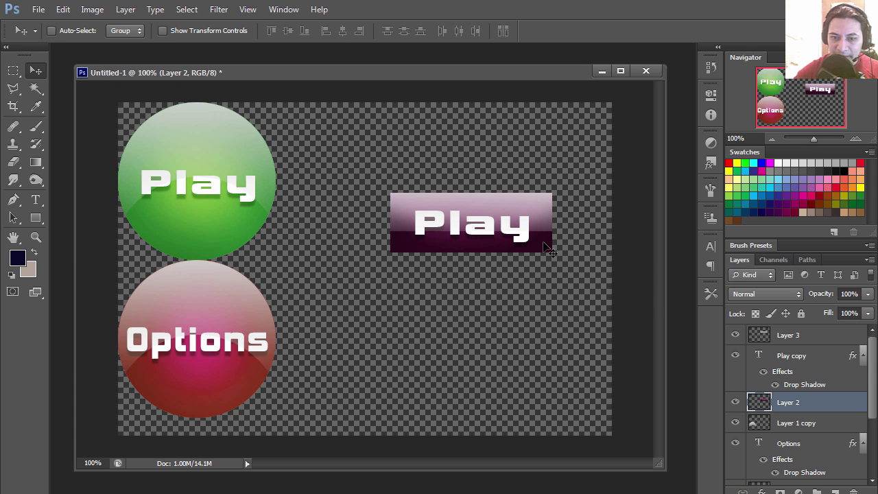
Step: Duplicate the purple bar on Layer 2 directly below the original
click(809, 341)
shift+click(804, 409)
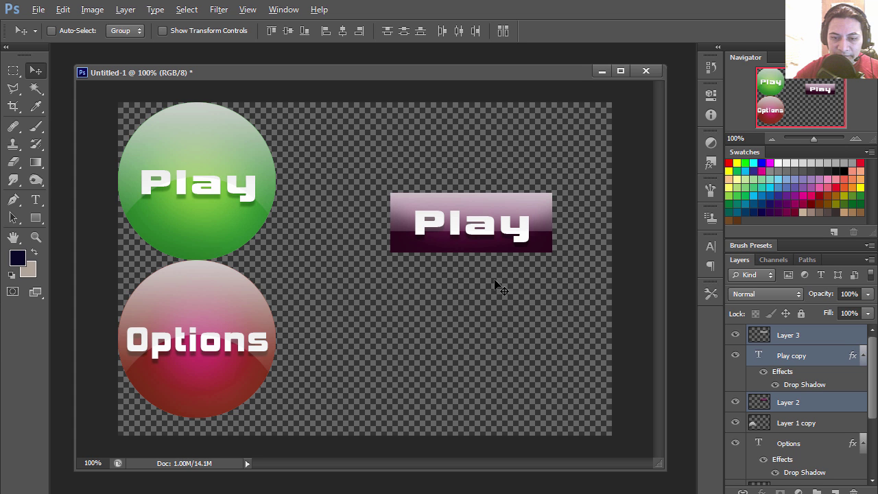
right_click(511, 248)
click(520, 254)
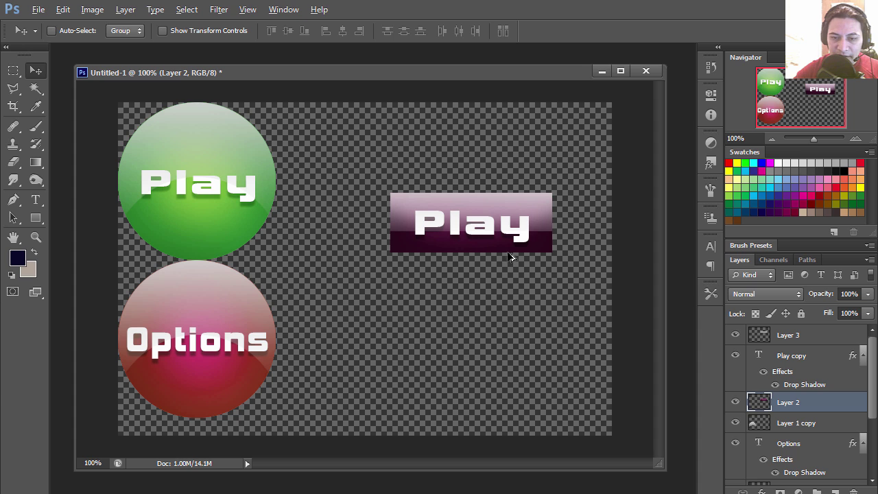
drag(502, 251, 503, 304)
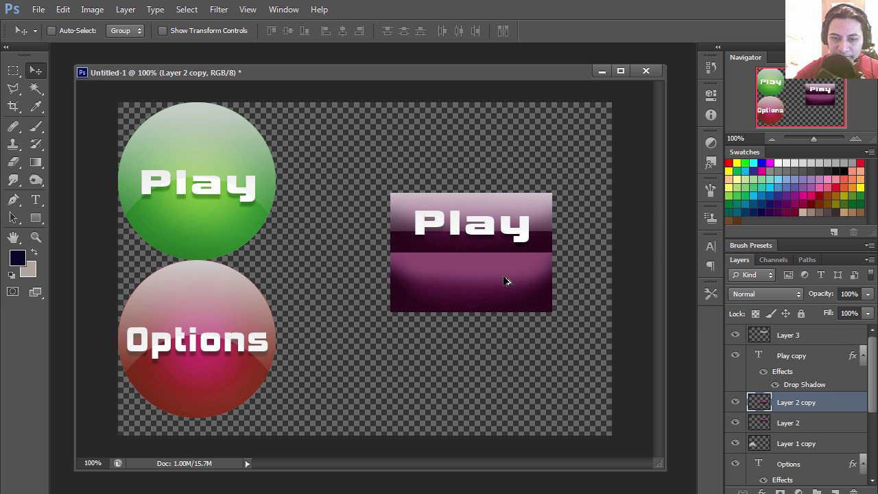
Step: Copy the Play text and the Layer 3 gloss highlight down onto the new bar
right_click(498, 237)
click(510, 243)
drag(489, 237, 489, 293)
right_click(511, 198)
click(516, 203)
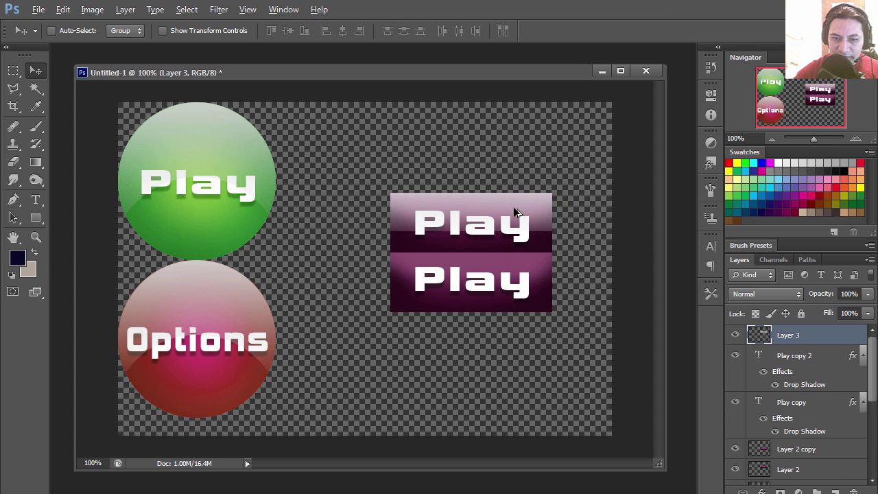
drag(511, 215, 509, 273)
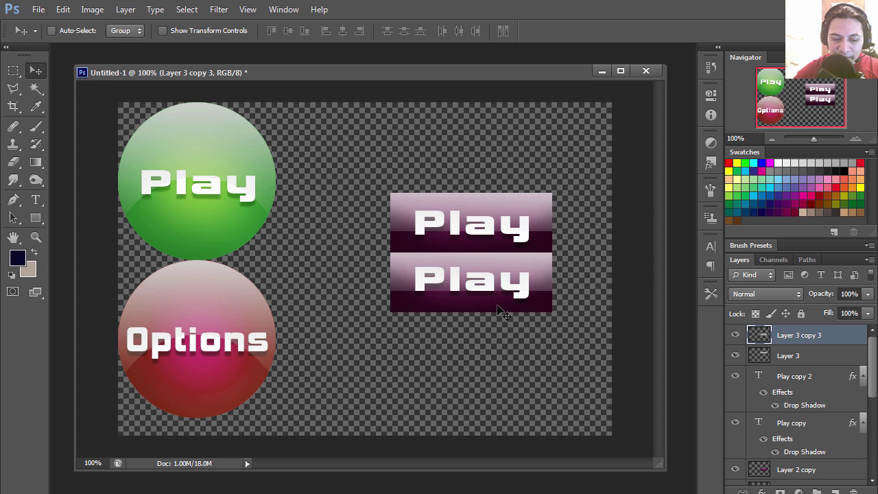
Step: Retype the lower bar's label from Play to Quit
key(t)
drag(416, 278, 521, 289)
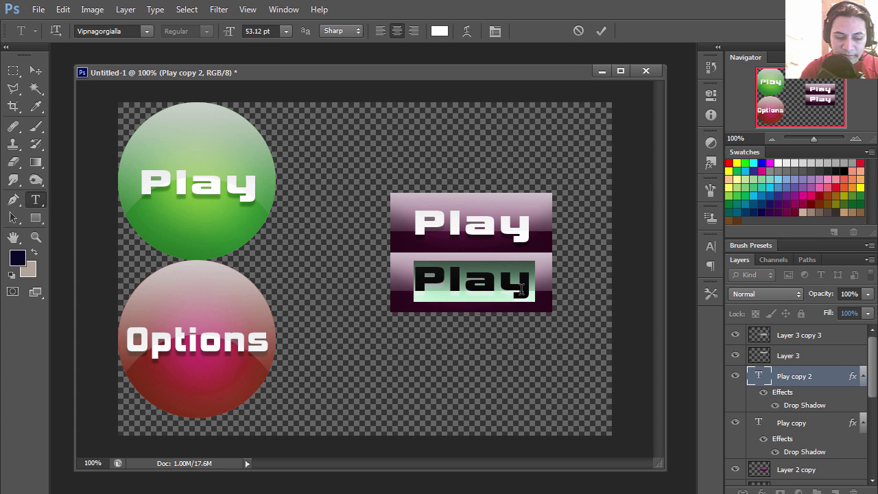
click(522, 289)
text(Quit)
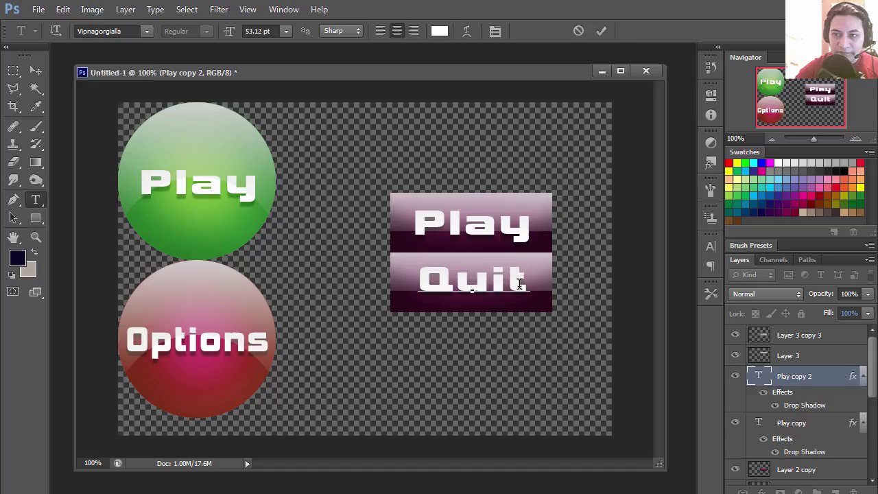